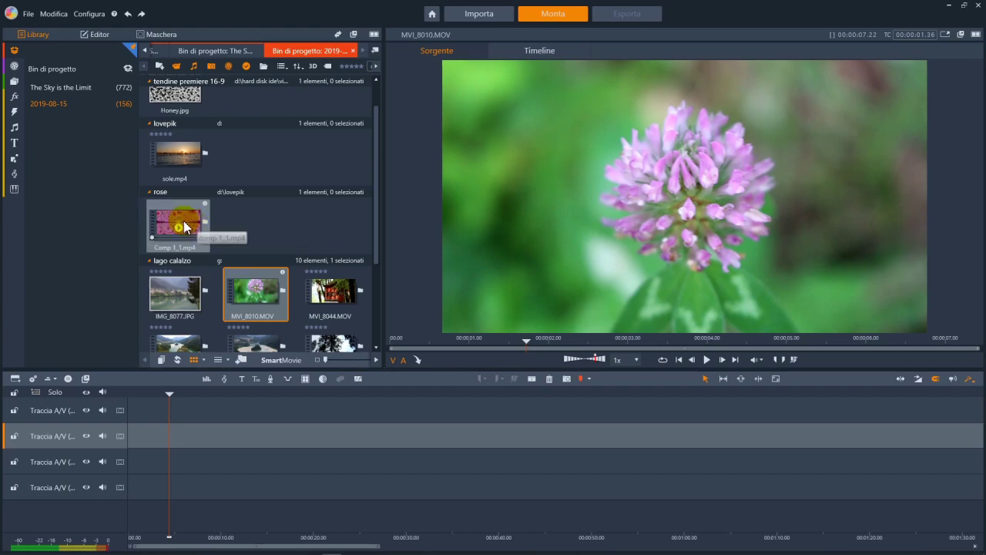
# Place the Comp 1_1.mp4 clip at the start of the second A/V track and preview its playback.
pyautogui.moveTo(178, 224); pyautogui.dragTo(151, 435)
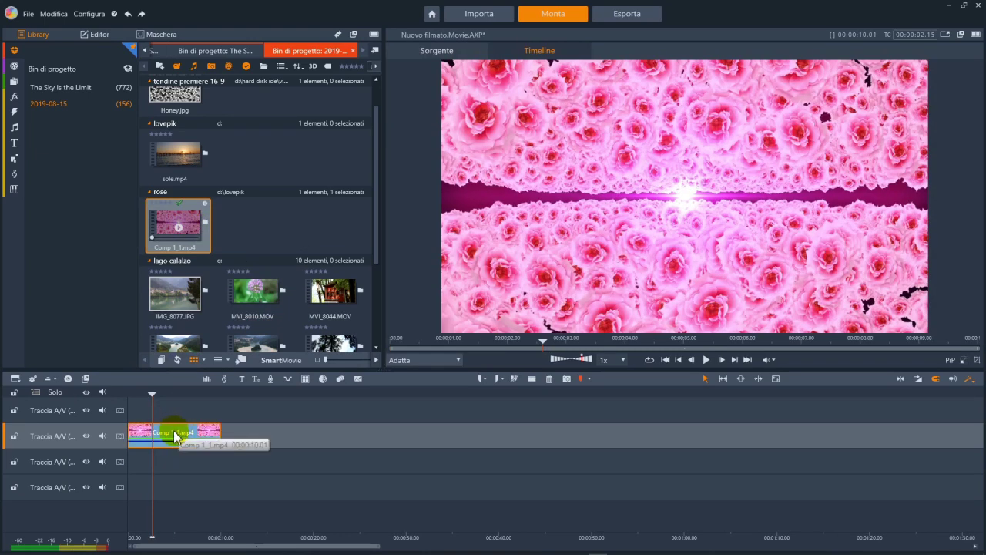
pyautogui.click(126, 407)
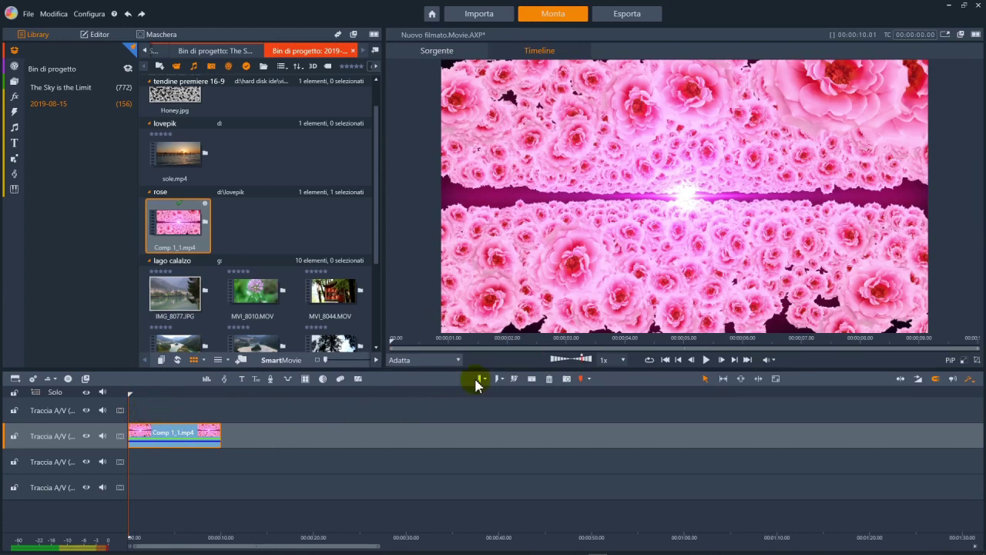
pyautogui.click(713, 231)
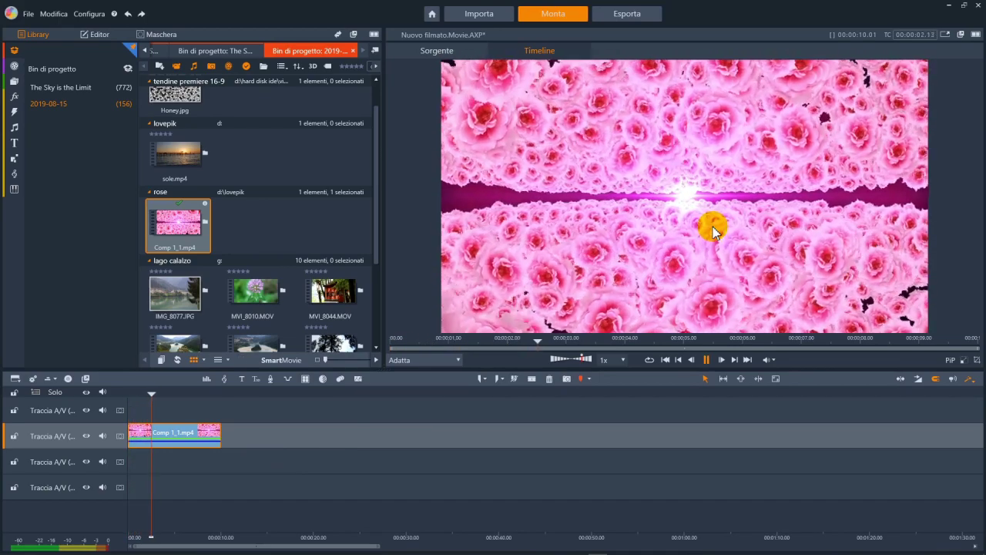
pyautogui.click(676, 124)
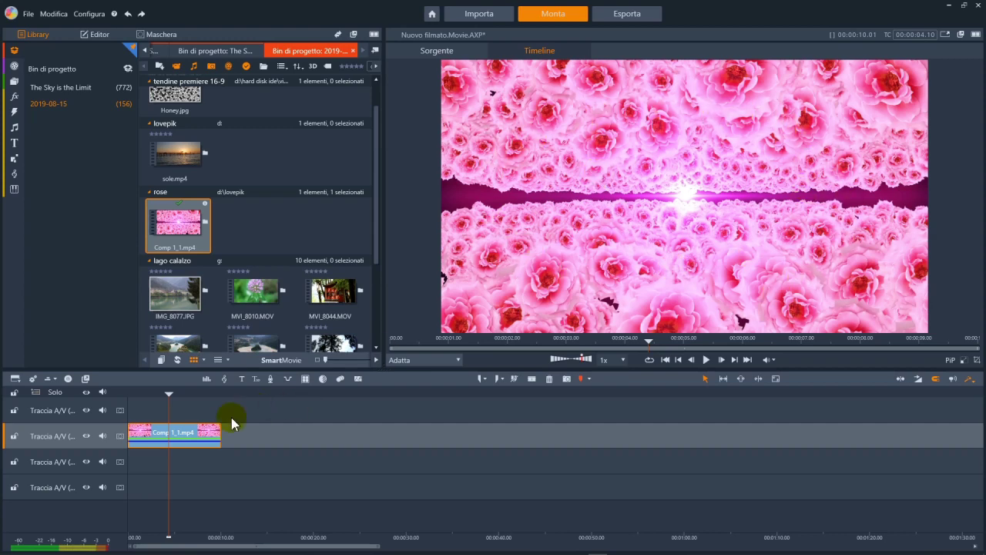
pyautogui.moveTo(169, 401); pyautogui.dragTo(105, 403)
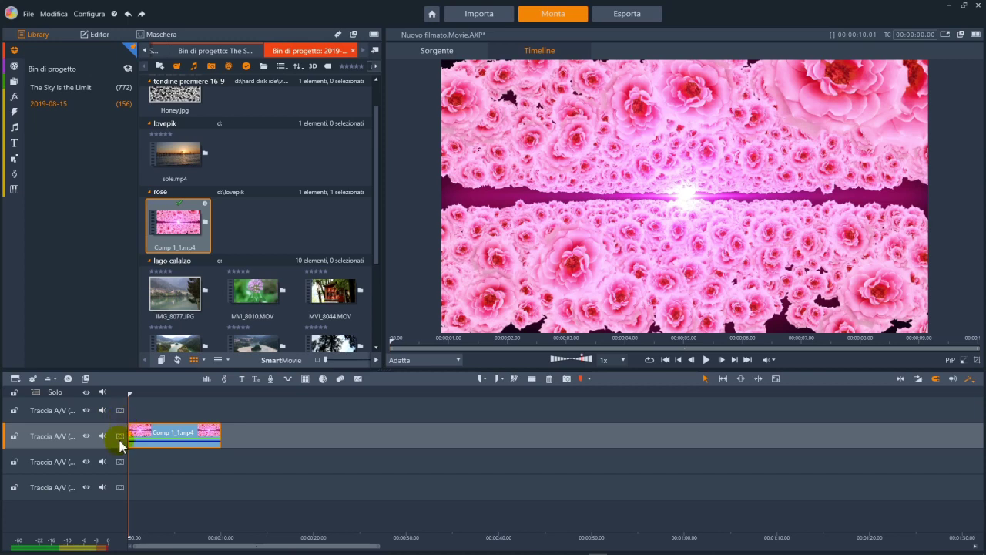
# Add a mask track above the Comp 1_1.mp4 clip, create a mask spanning the clip's length and open it for editing.
pyautogui.click(121, 437)
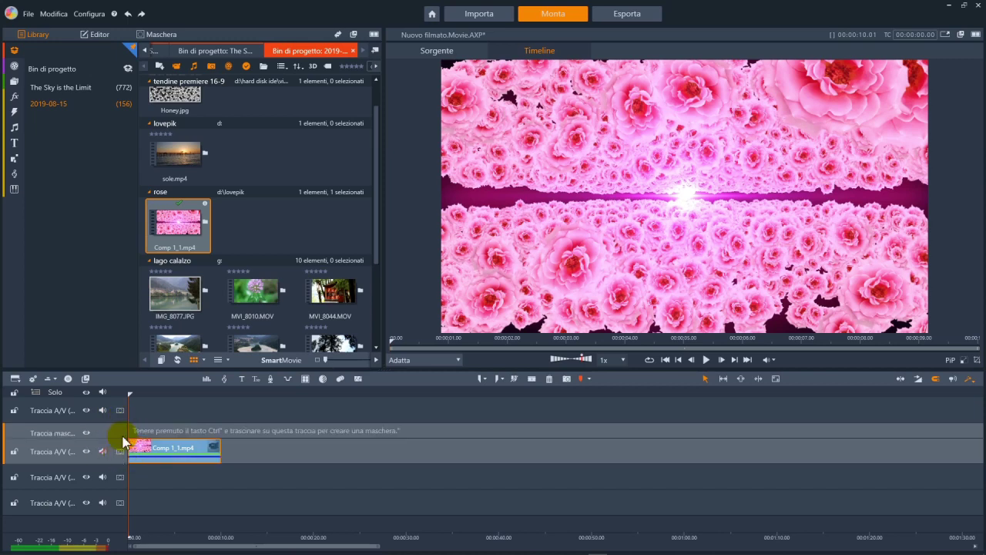
pyautogui.moveTo(132, 435); pyautogui.dragTo(224, 438)
pyautogui.click(166, 430)
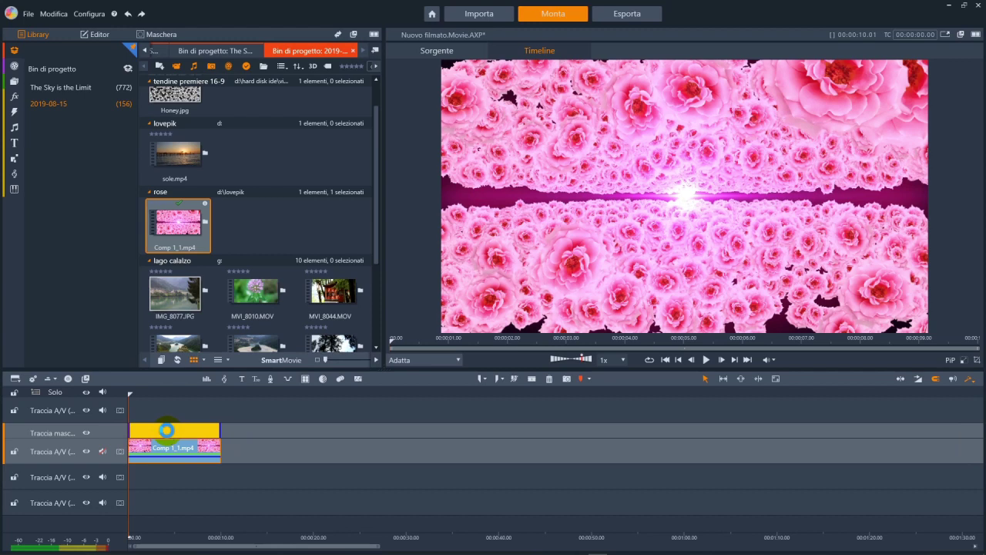
pyautogui.doubleClick(170, 435)
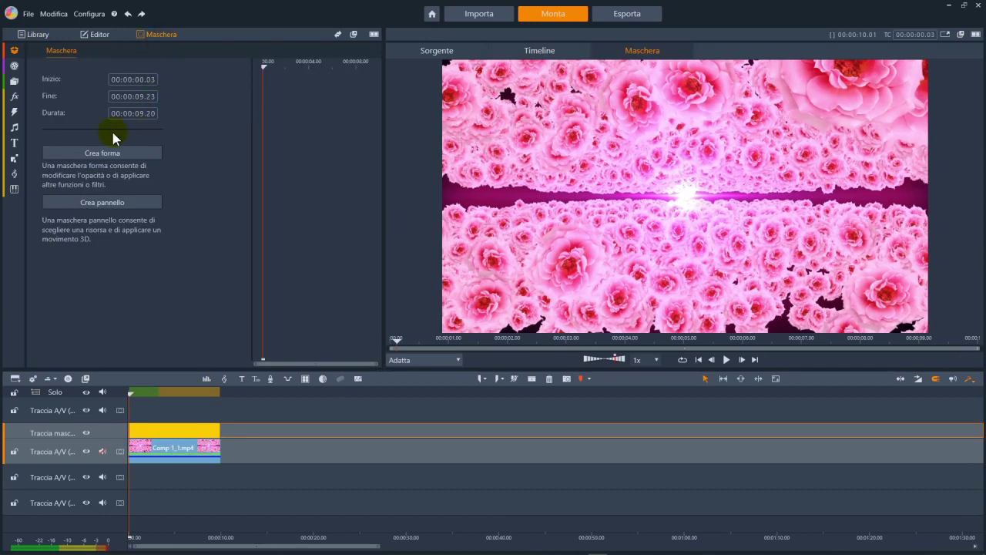
# Create a shape mask with a centred ellipse about 65.8 wide and 70.1 high over the rose clip.
pyautogui.click(99, 157)
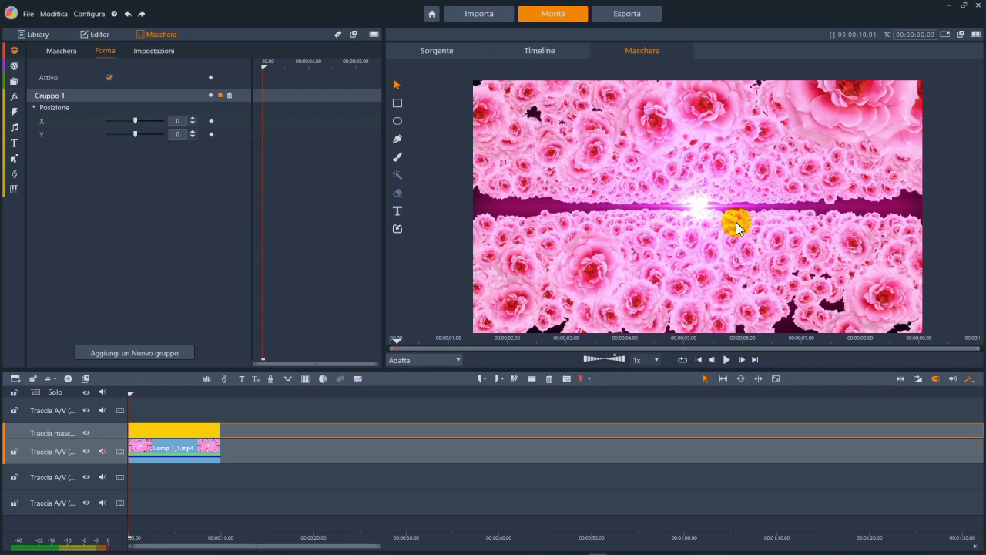
pyautogui.click(397, 121)
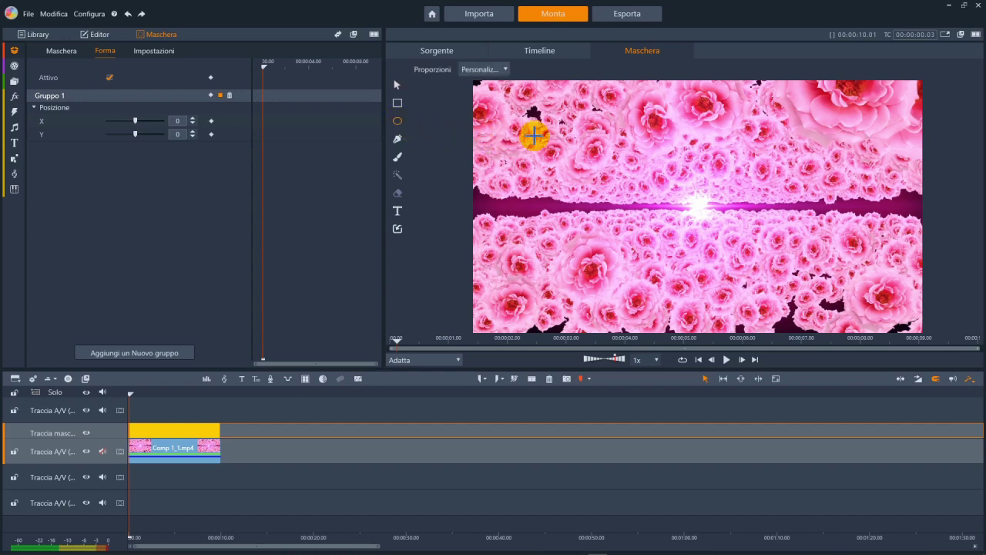
pyautogui.moveTo(573, 128); pyautogui.dragTo(849, 293)
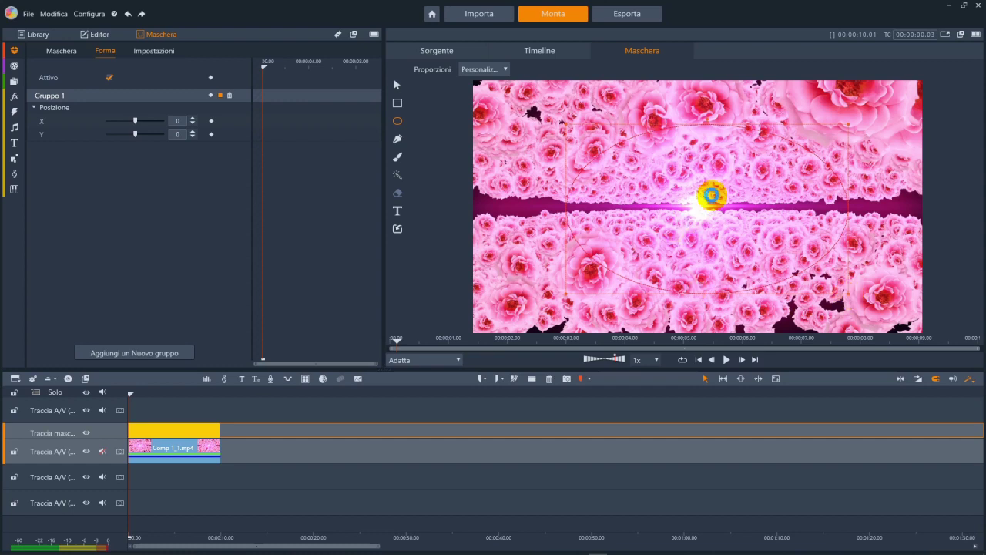
pyautogui.click(706, 194)
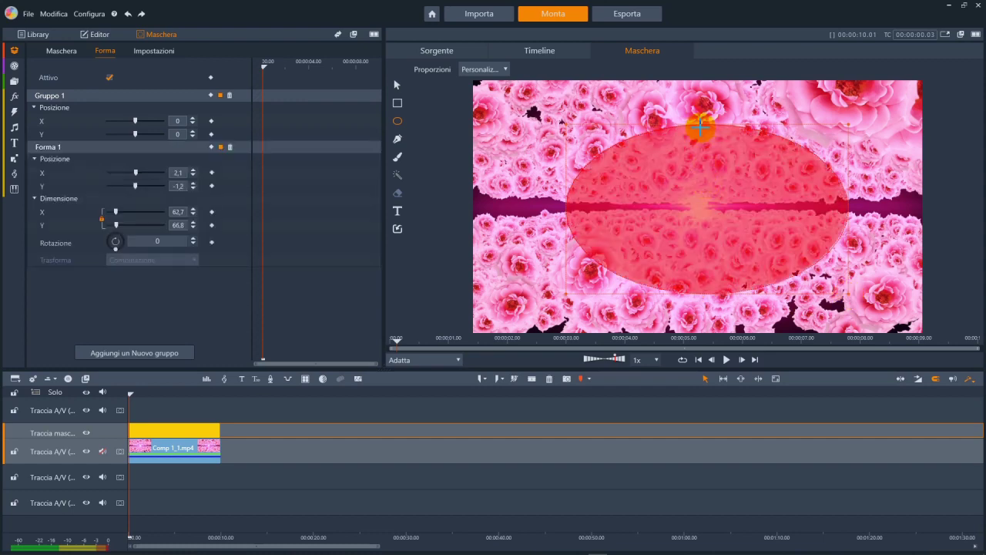
pyautogui.click(398, 87)
pyautogui.moveTo(624, 117); pyautogui.dragTo(486, 183)
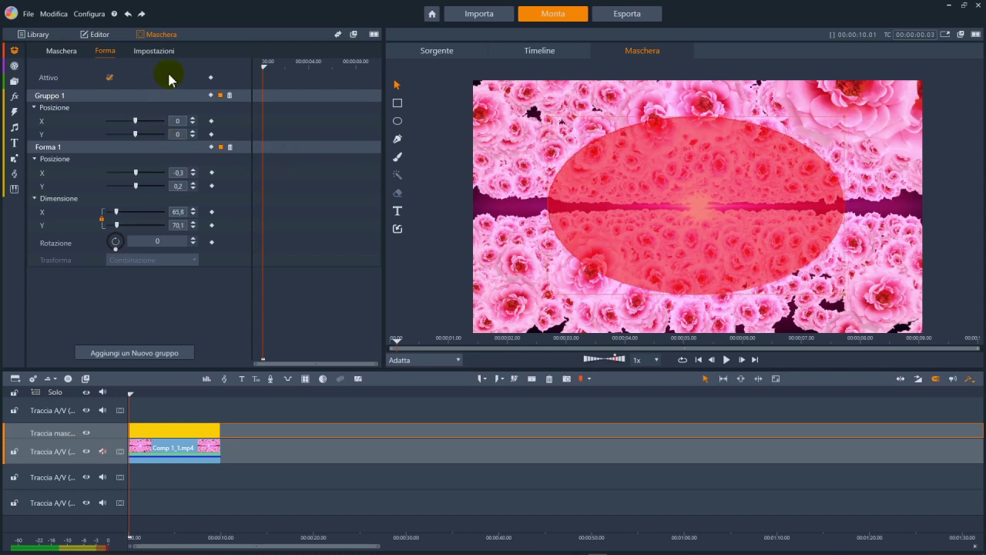
# Set the inner mask property to Traspar. with a Morbidezza of about 49.
pyautogui.click(162, 51)
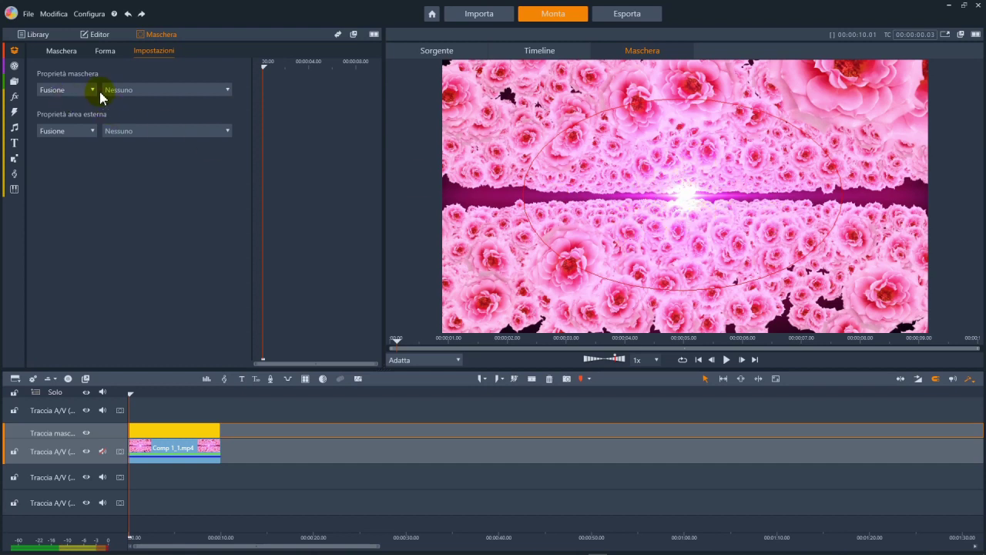
pyautogui.click(128, 93)
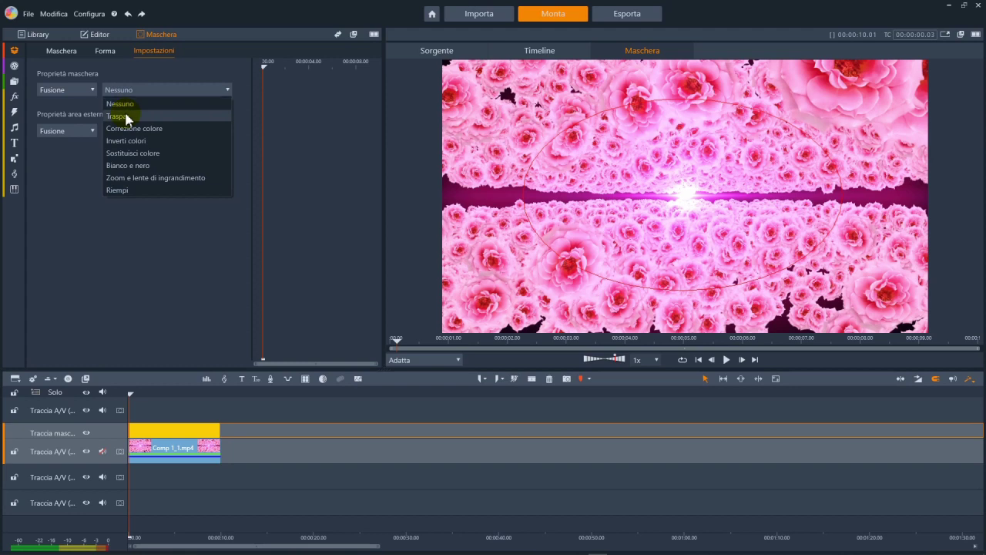
pyautogui.click(126, 116)
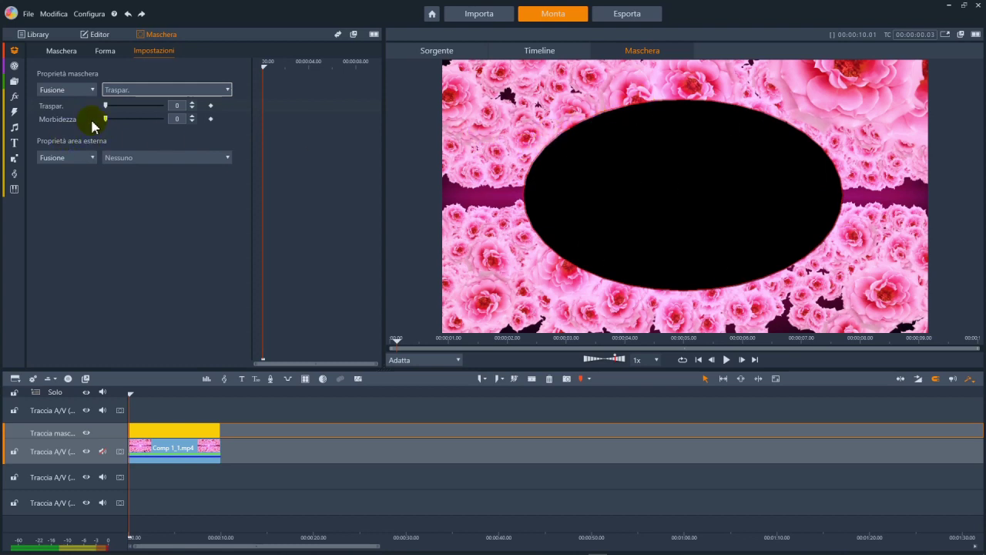
pyautogui.moveTo(114, 121); pyautogui.dragTo(146, 123)
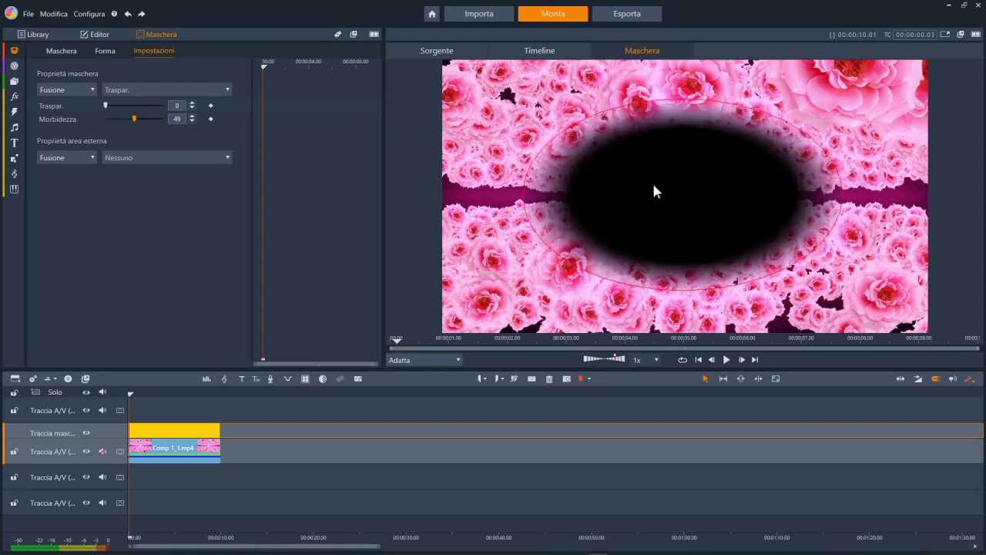
# Enlarge the mask ellipse to about 83.4 by 88.9 and recentre it at about X -0.4, Y -0.7.
pyautogui.click(103, 51)
pyautogui.moveTo(549, 115); pyautogui.dragTo(502, 93)
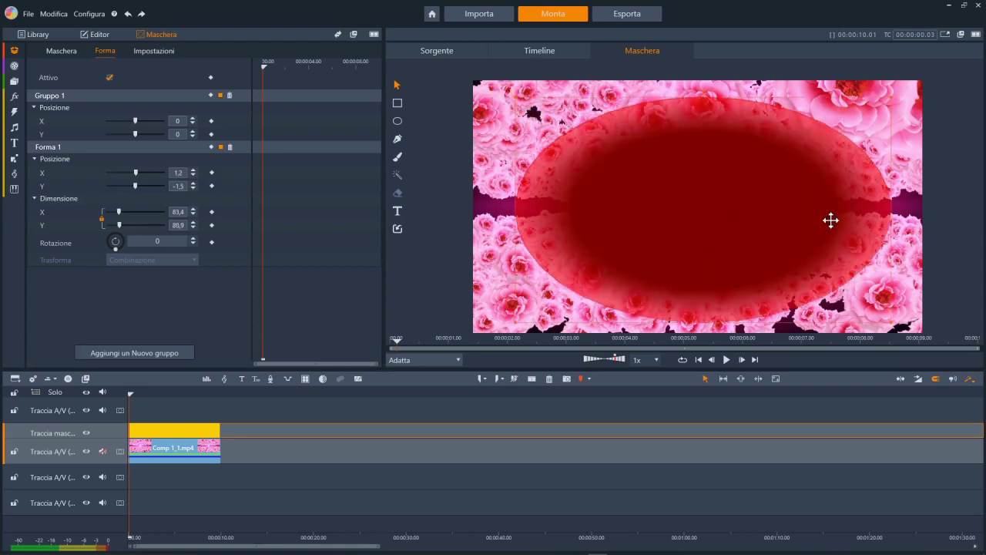
pyautogui.moveTo(702, 211); pyautogui.dragTo(694, 208)
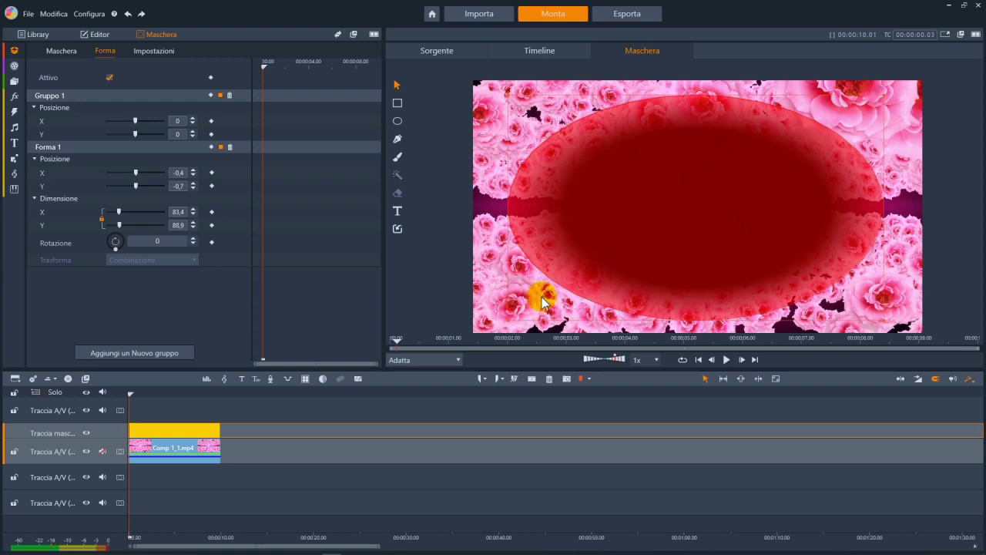
pyautogui.click(270, 449)
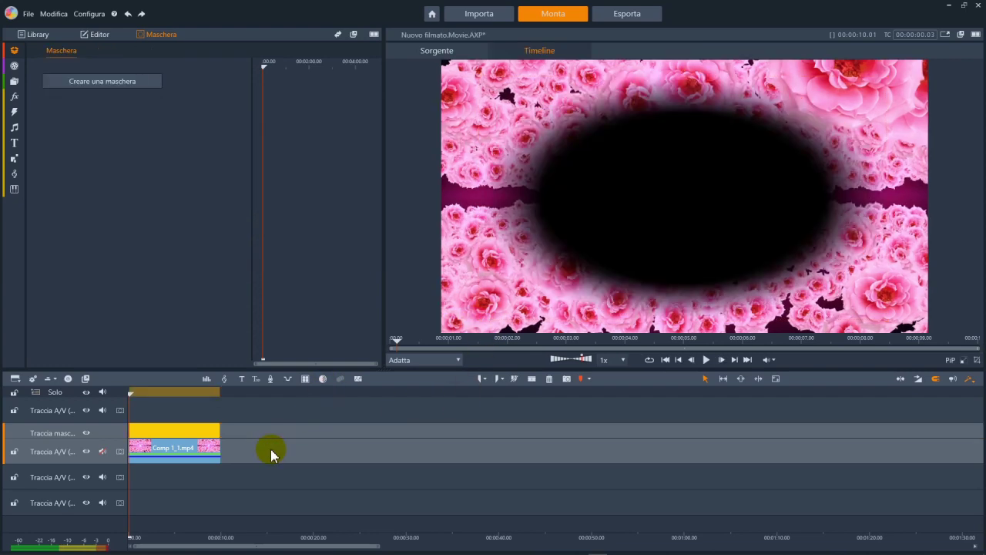
# Place the MVI_8010.MOV clip from the project bin at the start of the track below the masked clip.
pyautogui.click(37, 35)
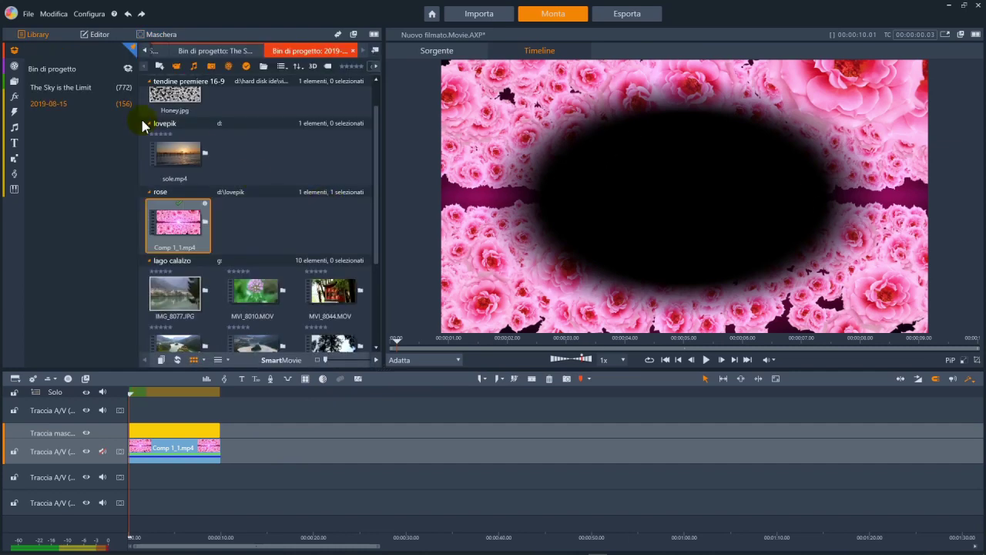
pyautogui.moveTo(381, 262); pyautogui.dragTo(383, 324)
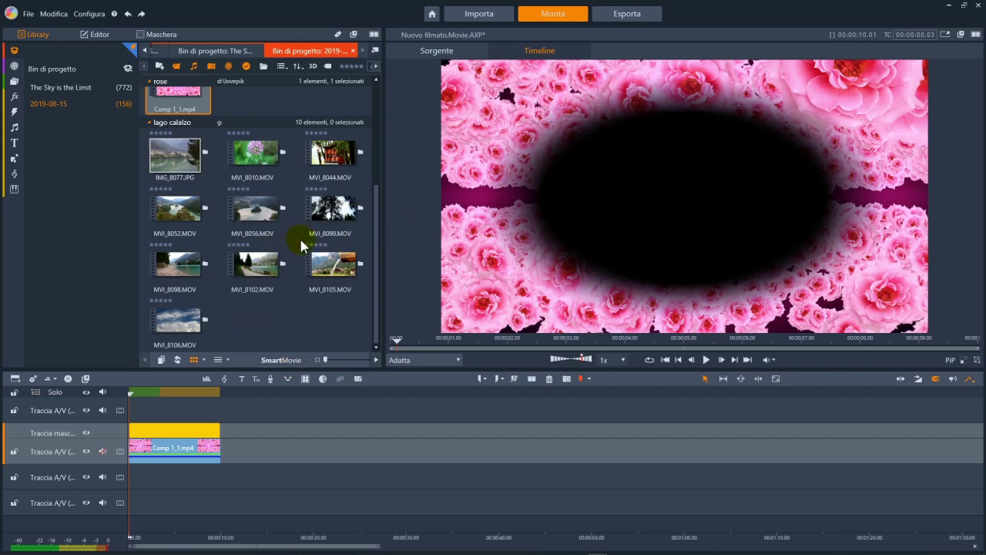
pyautogui.moveTo(255, 157); pyautogui.dragTo(134, 477)
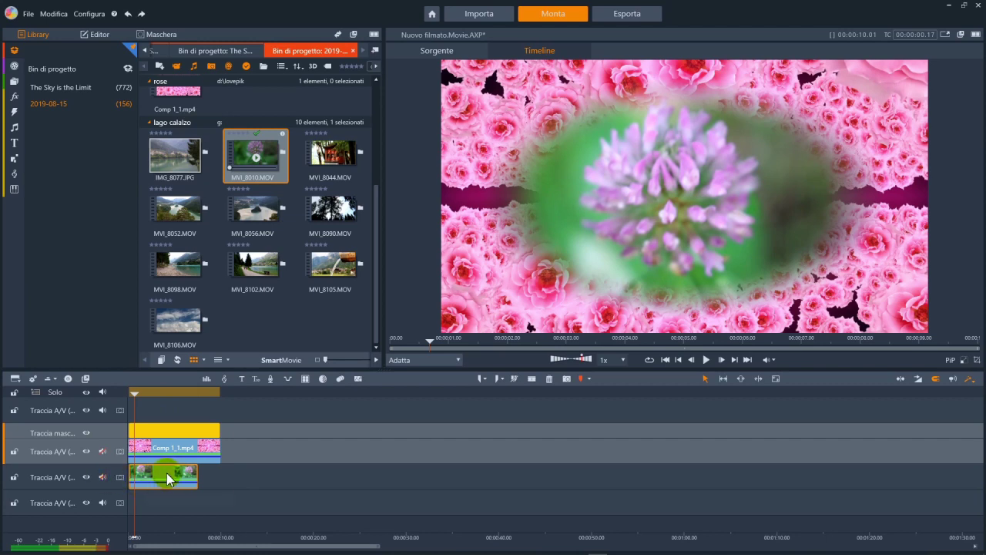
# Play the composition from the start to check how the flower clip shows through the masked opening.
pyautogui.press('Home')
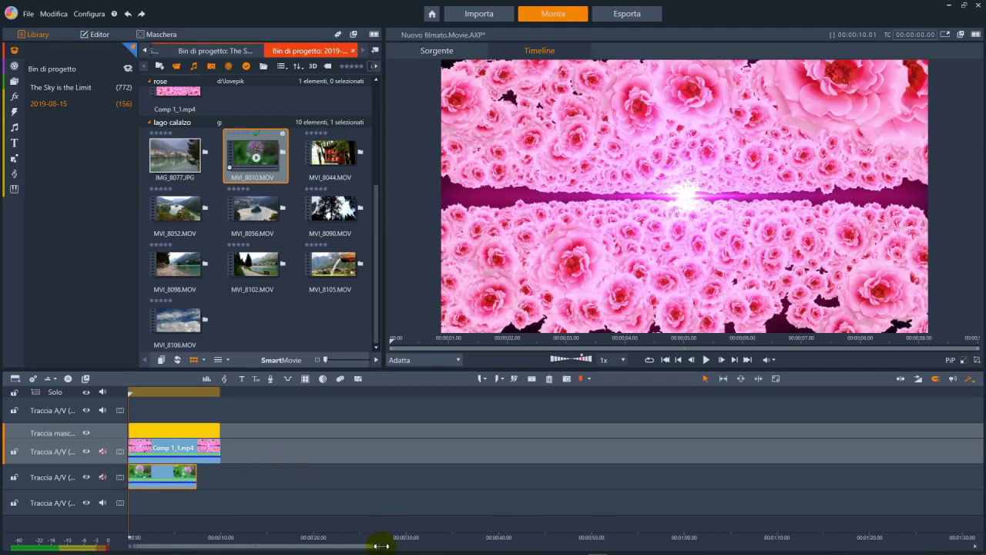
pyautogui.moveTo(381, 545); pyautogui.dragTo(206, 546)
pyautogui.press('space')
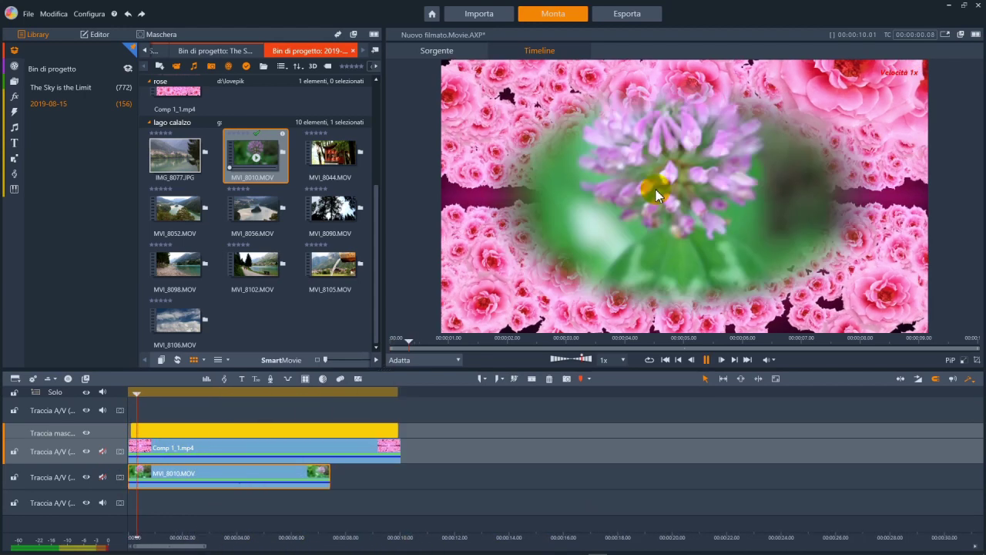
pyautogui.press('space')
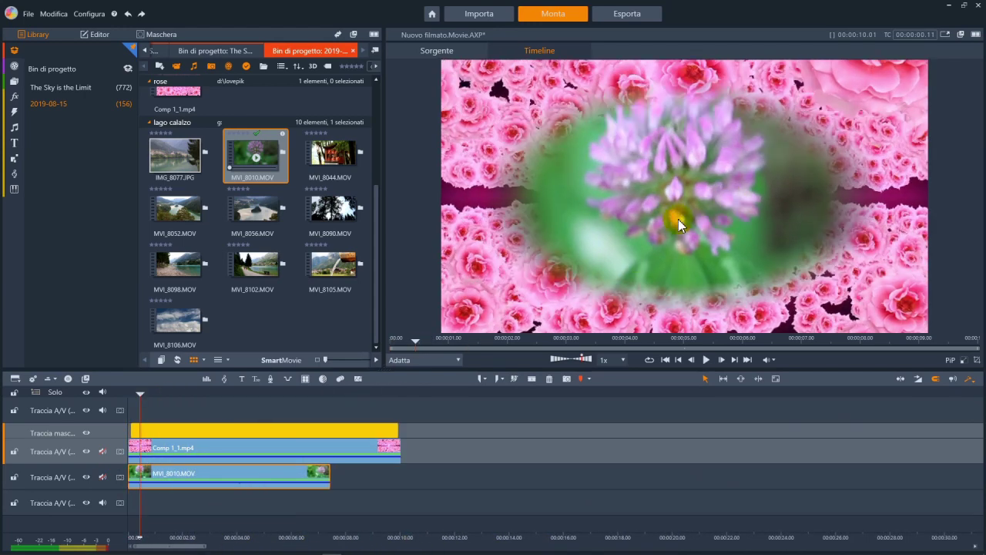
pyautogui.press('space')
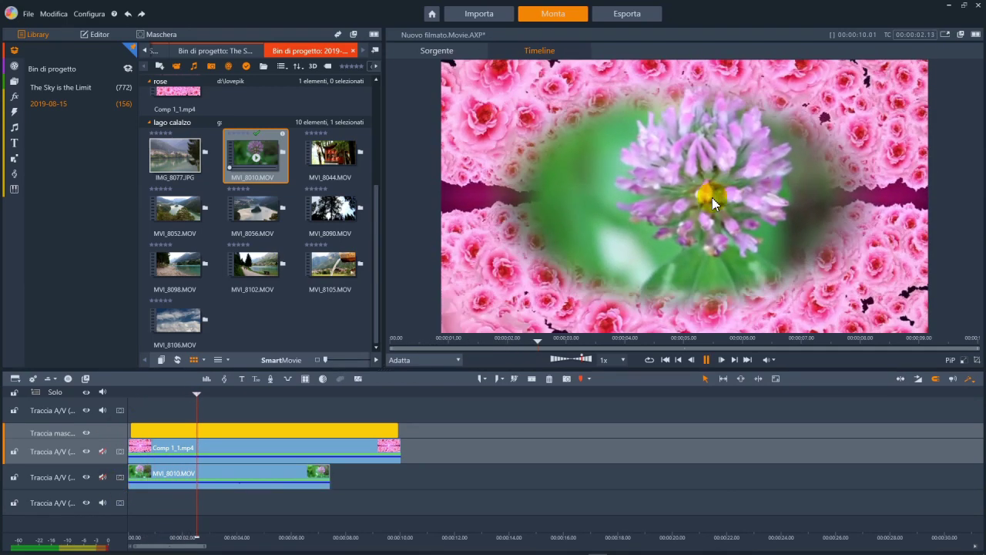
pyautogui.press('space')
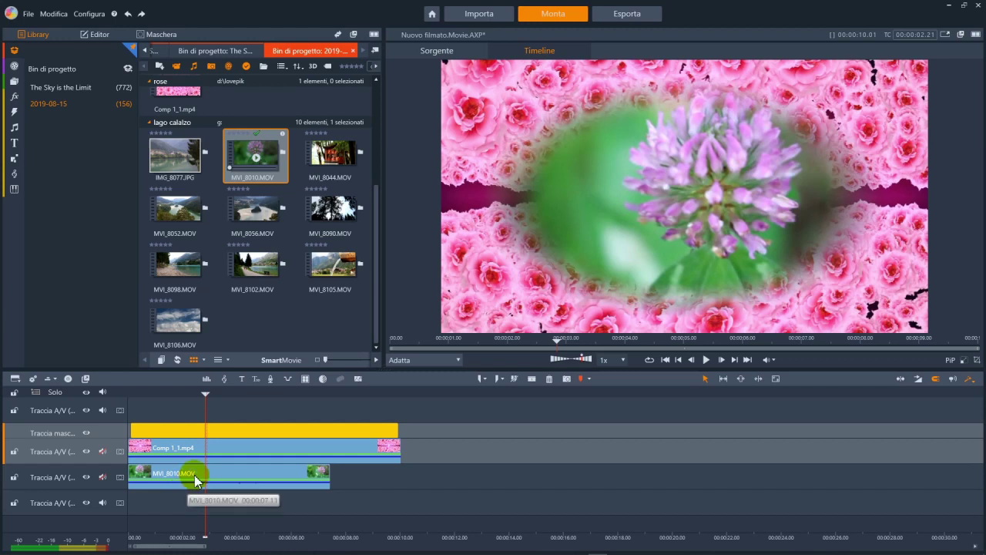
# Open the MVI_8010.MOV clip's properties and set its horizontal position to about -2.9.
pyautogui.moveTo(202, 393); pyautogui.dragTo(141, 393)
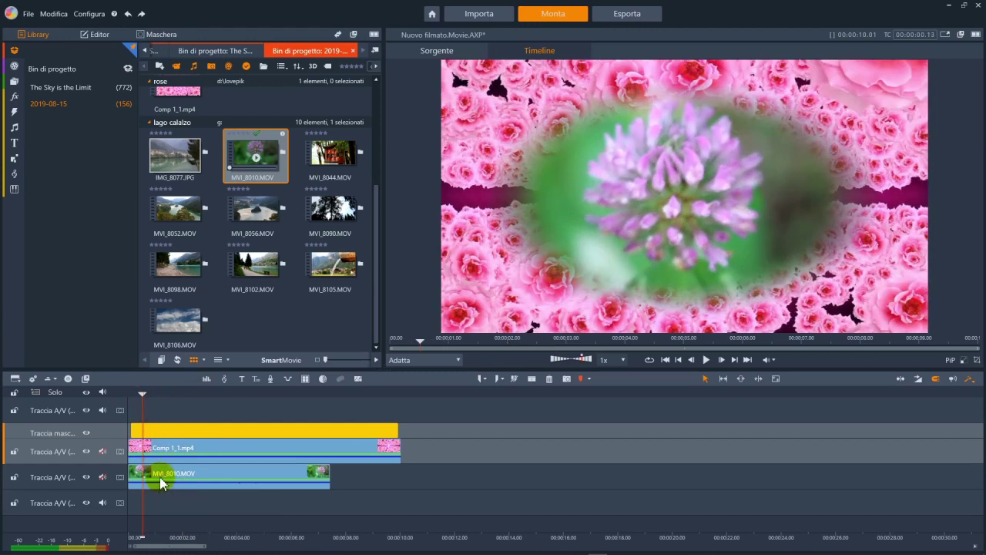
pyautogui.click(167, 476)
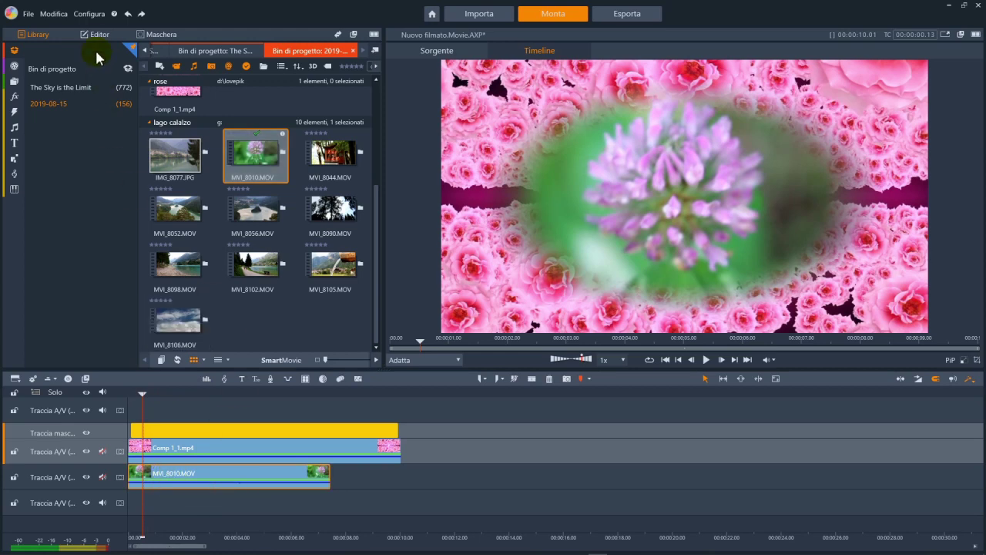
pyautogui.click(94, 37)
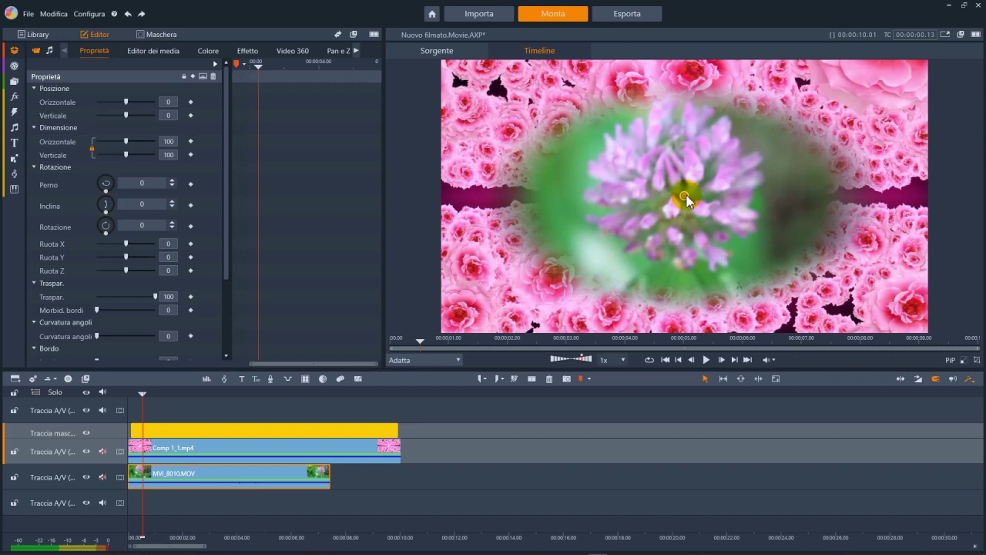
pyautogui.moveTo(126, 104)
pyautogui.mouseDown()
pyautogui.moveTo(137, 101)
pyautogui.moveTo(113, 103)
pyautogui.moveTo(128, 112)
pyautogui.mouseUp()
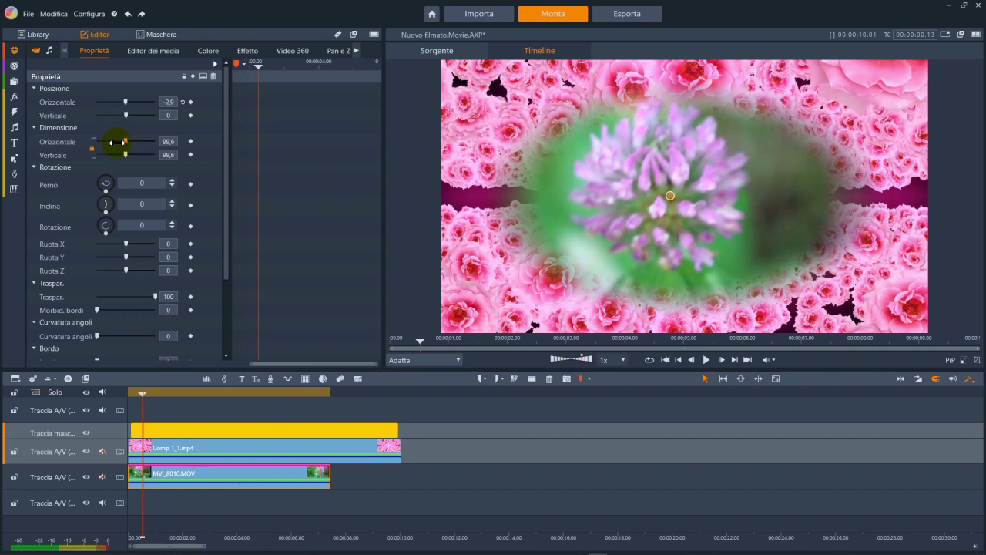
# Scale the MVI_8010.MOV clip to about 98.3 and shift its rotation centre to about X 1.477, Y -0.938.
pyautogui.moveTo(119, 142); pyautogui.dragTo(110, 145)
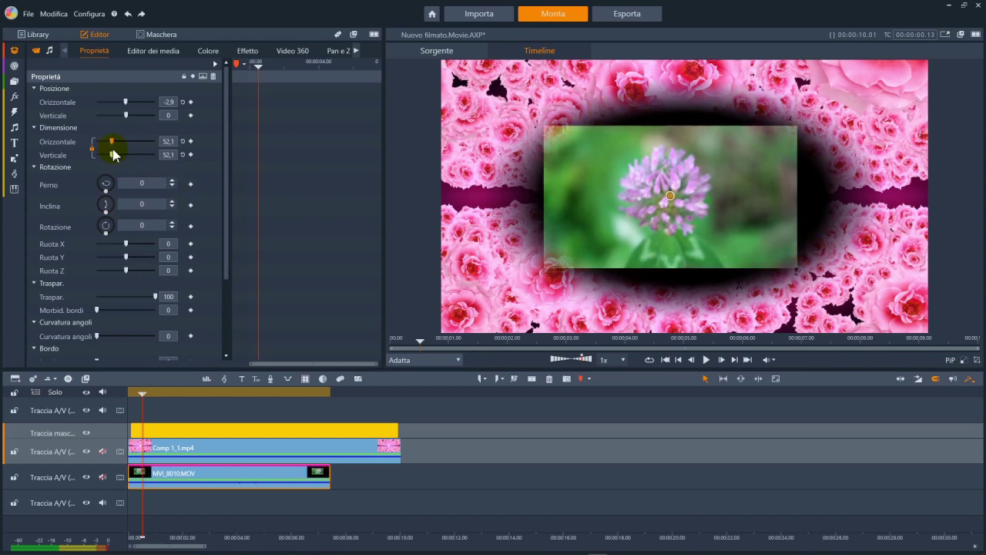
pyautogui.moveTo(116, 139); pyautogui.dragTo(131, 134)
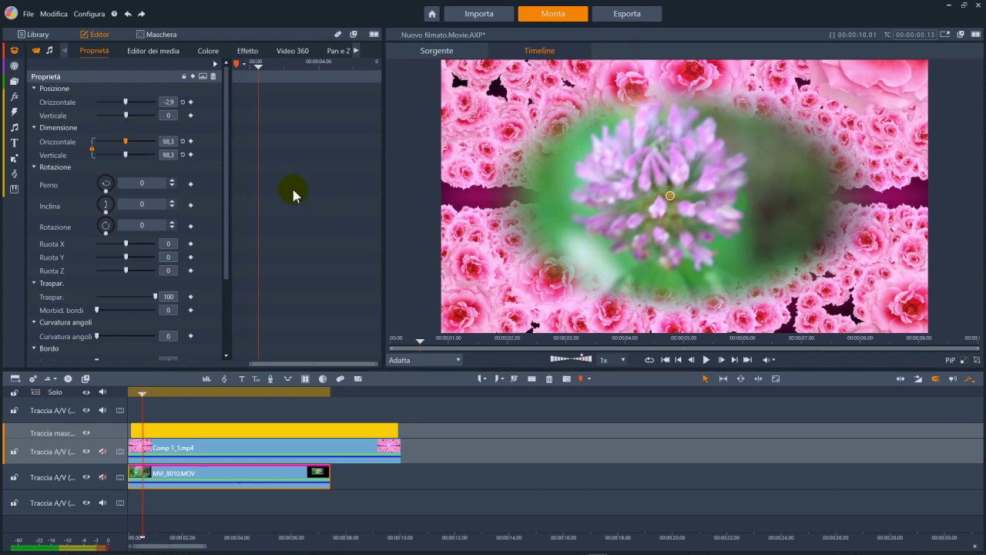
pyautogui.moveTo(678, 200); pyautogui.dragTo(685, 203)
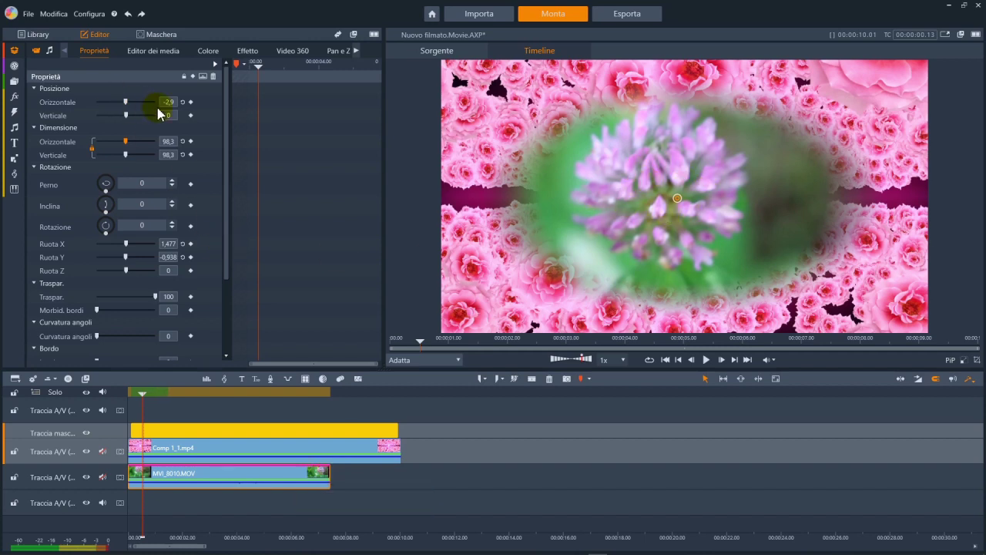
# Trim the MVI_8010.MOV clip to end at about 00:00:01.14 and join MVI_8105.MOV directly after it with a crossfade.
pyautogui.click(206, 52)
pyautogui.click(38, 35)
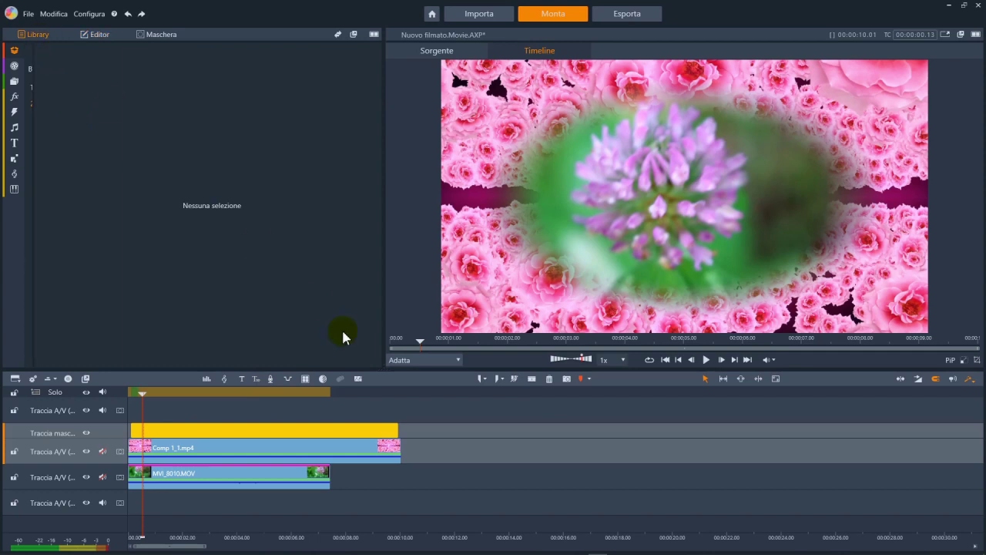
pyautogui.moveTo(321, 473); pyautogui.dragTo(171, 468)
pyautogui.moveTo(332, 266); pyautogui.dragTo(182, 476)
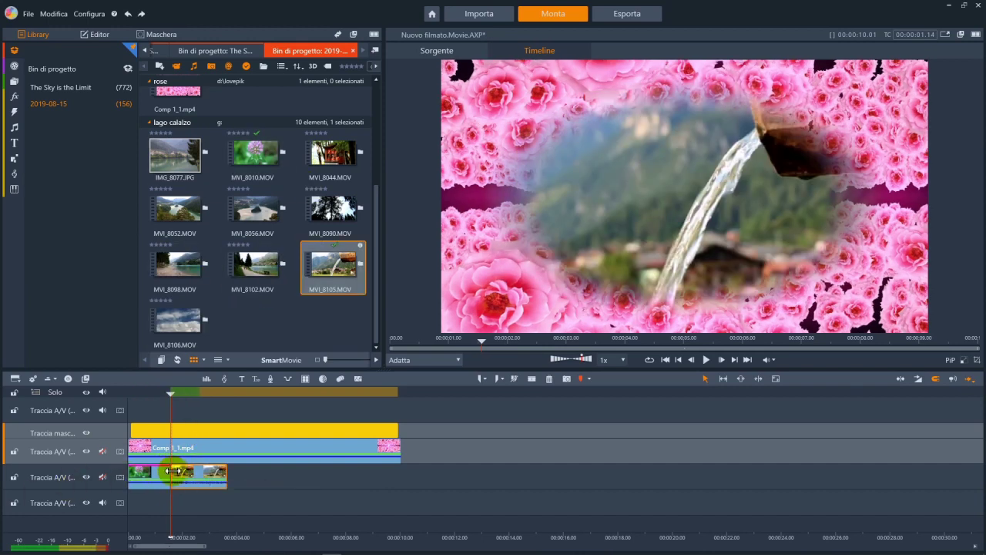
pyautogui.moveTo(177, 473); pyautogui.dragTo(191, 472)
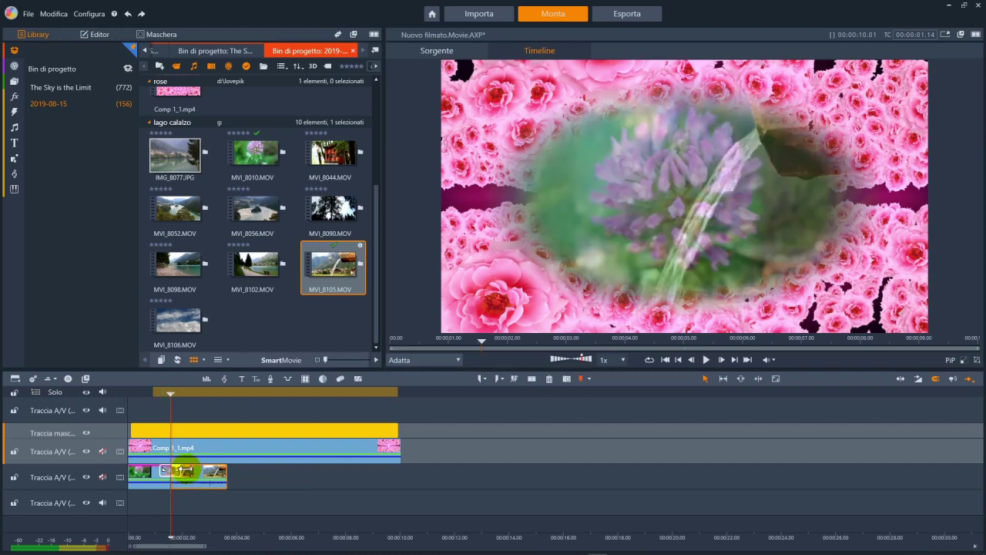
# Play the composition from the start to check the crossfade between the two clips inside the oval opening.
pyautogui.click(688, 211)
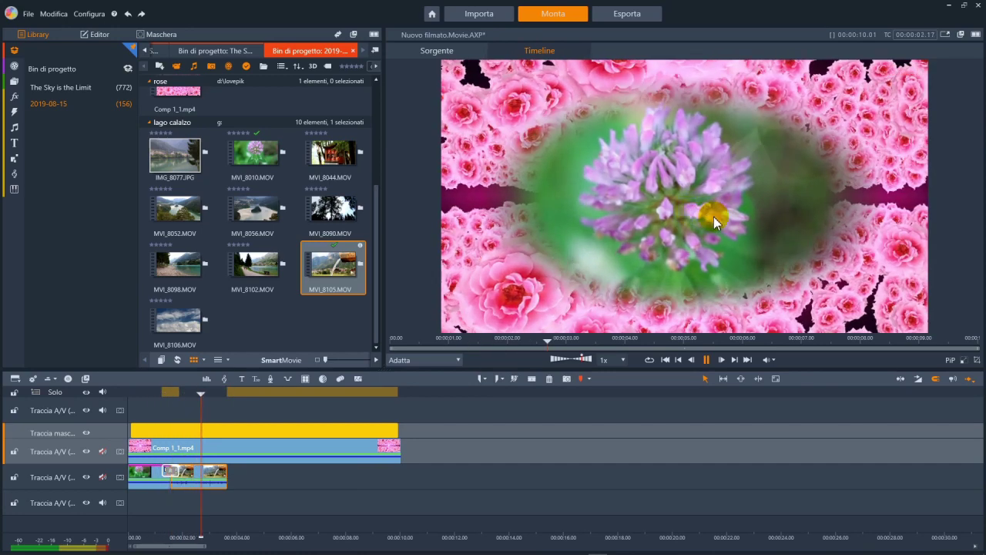
pyautogui.click(125, 405)
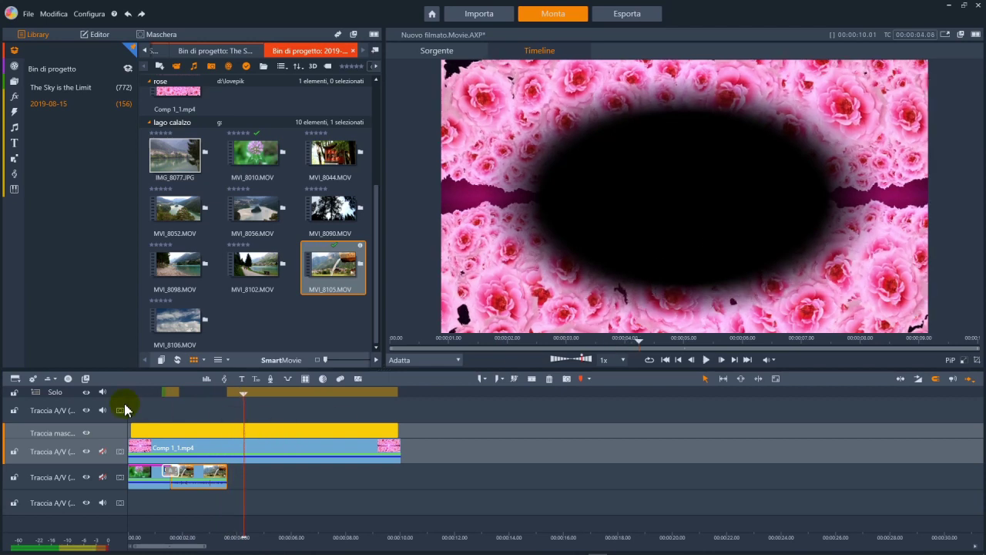
pyautogui.click(138, 395)
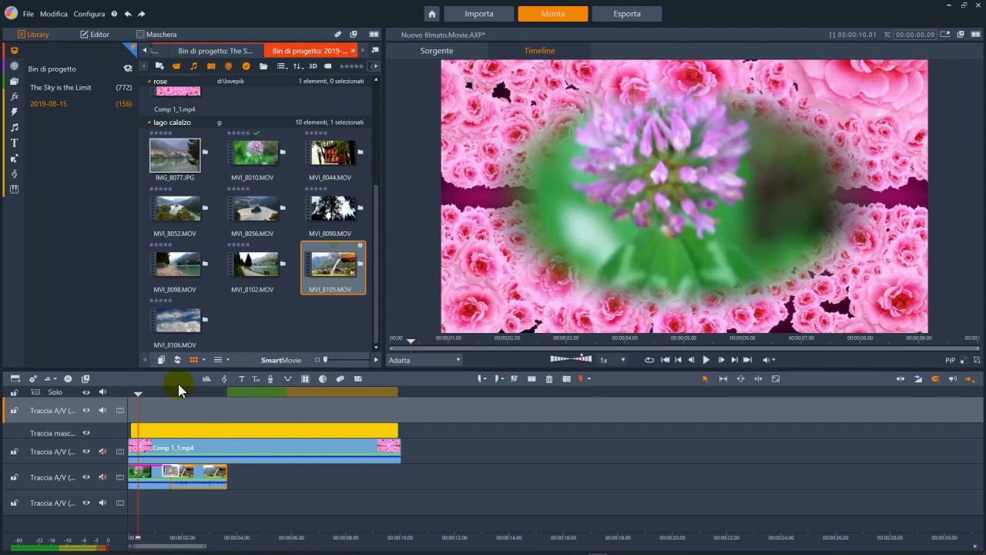
pyautogui.click(128, 397)
pyautogui.press('space')
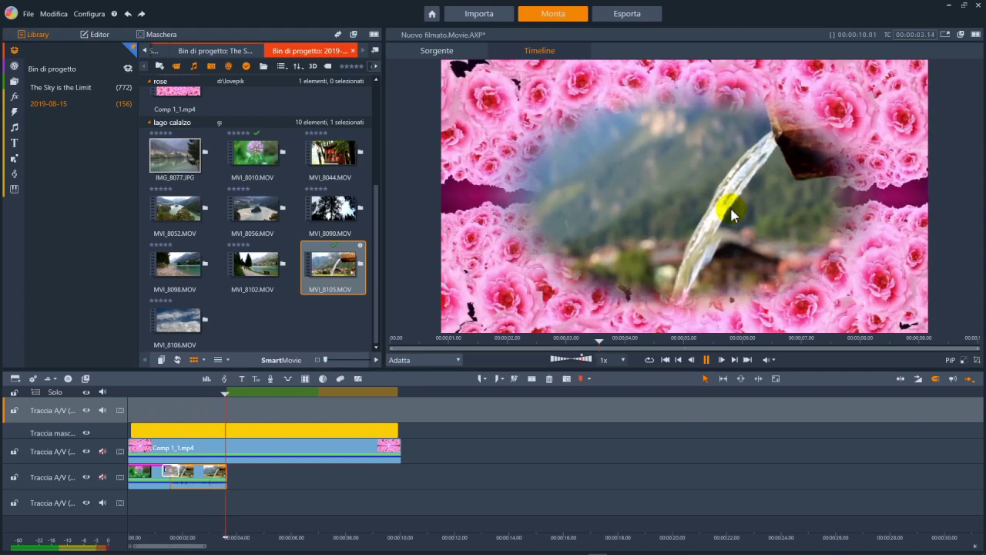
pyautogui.press('space')
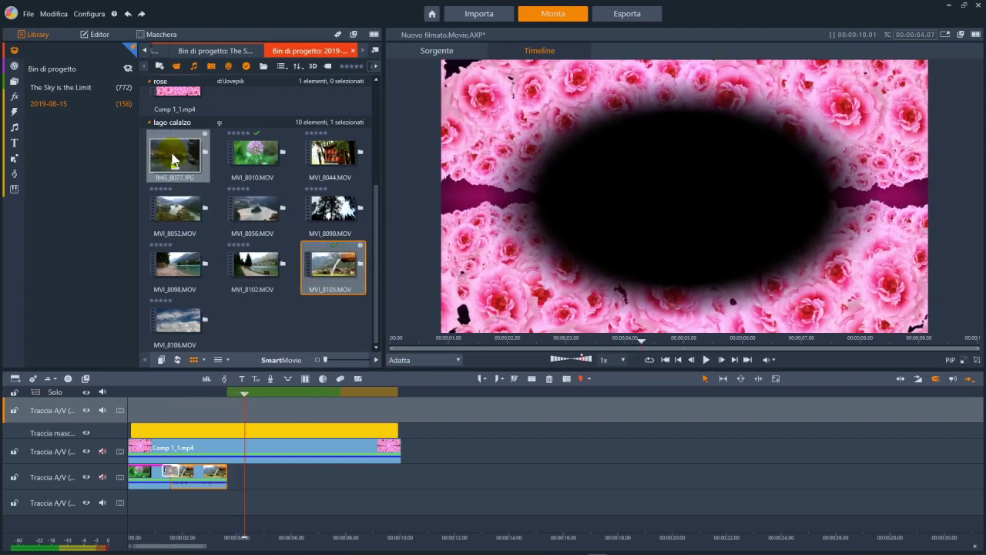
# Place IMG_8077.JPG directly after MVI_8105.MOV and keyframe its size from 100 at 00:00:04.05 to about 144.3 at 00:00:05.15.
pyautogui.moveTo(191, 161); pyautogui.dragTo(261, 477)
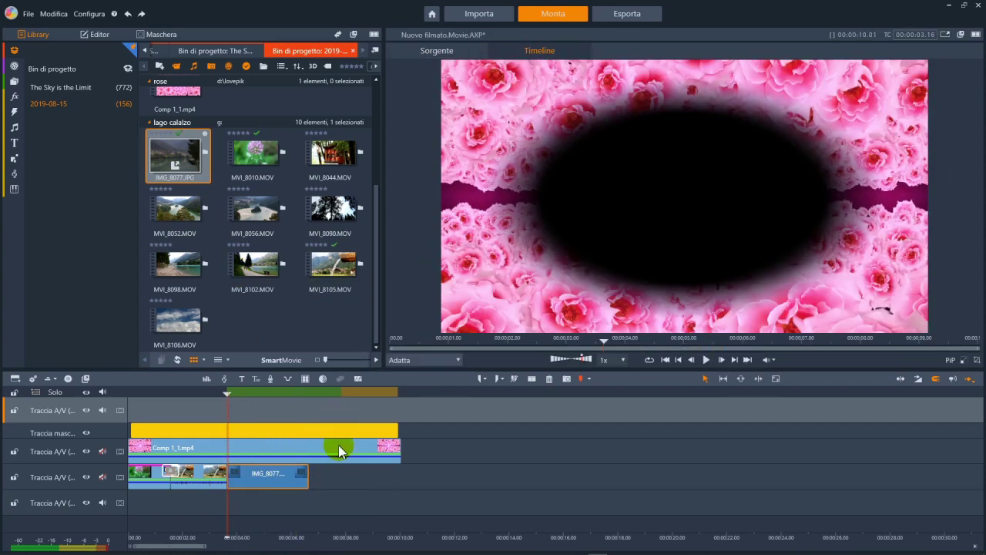
pyautogui.click(242, 393)
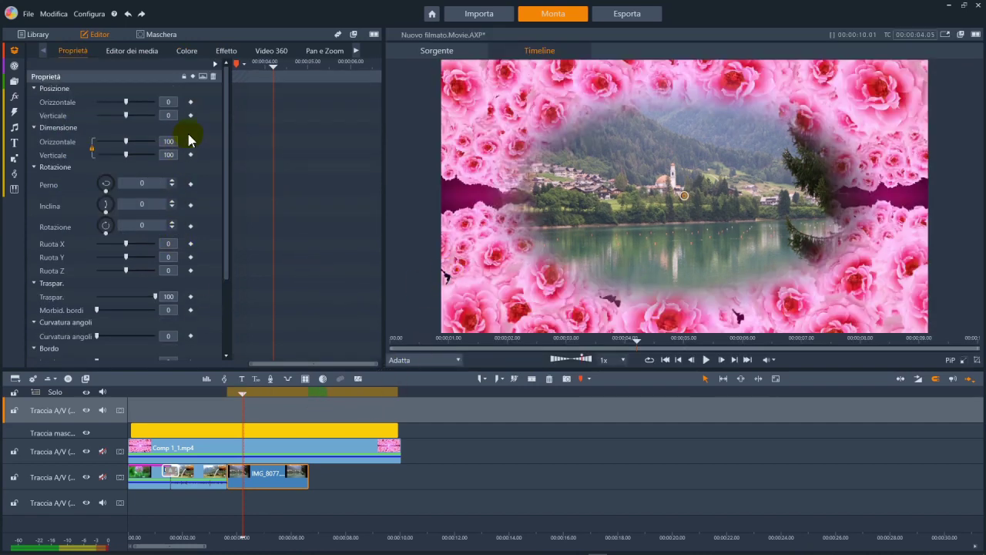
pyautogui.click(205, 155)
pyautogui.click(191, 143)
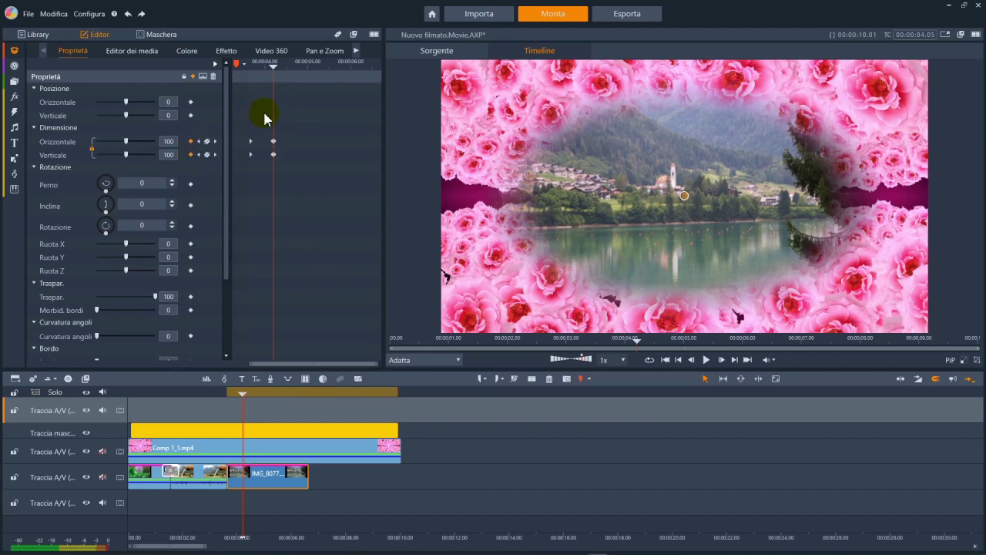
pyautogui.moveTo(279, 83); pyautogui.dragTo(332, 80)
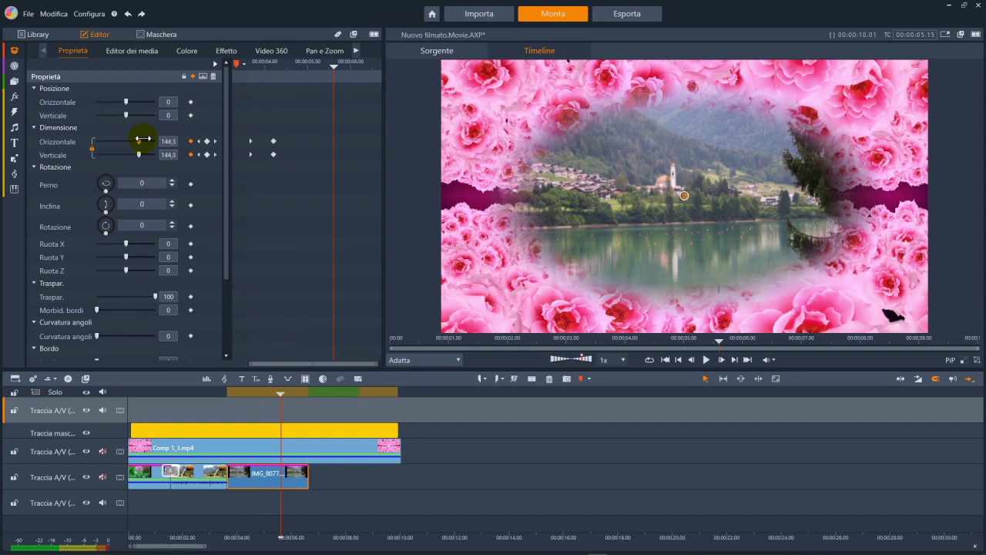
# Play the section from the end of MVI_8105.MOV into the photo to check the transition and zoom.
pyautogui.click(573, 457)
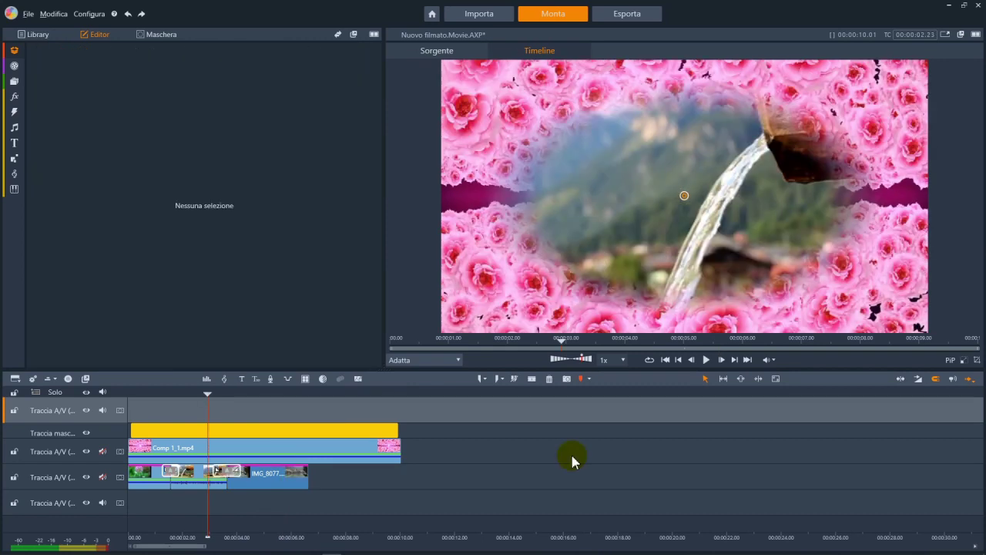
pyautogui.press('space')
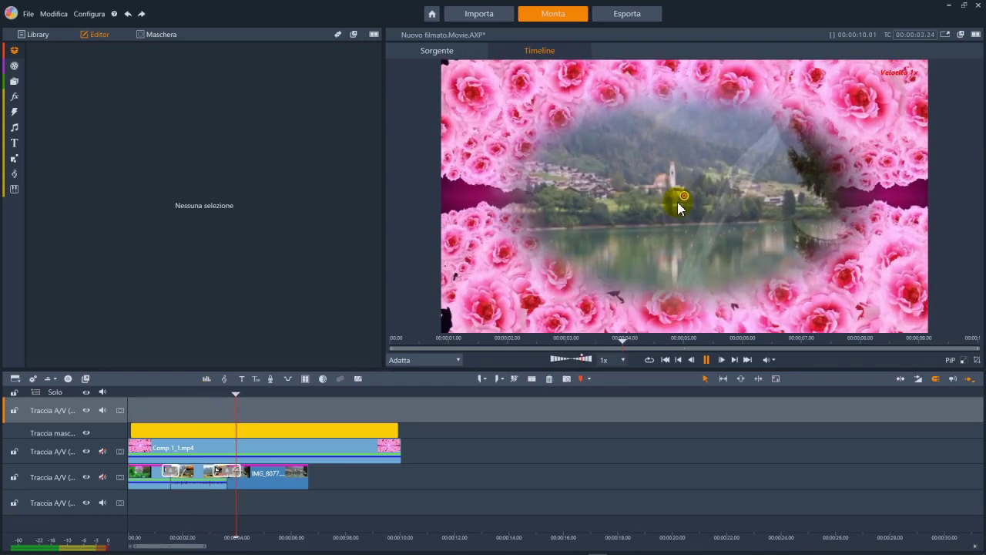
pyautogui.press('space')
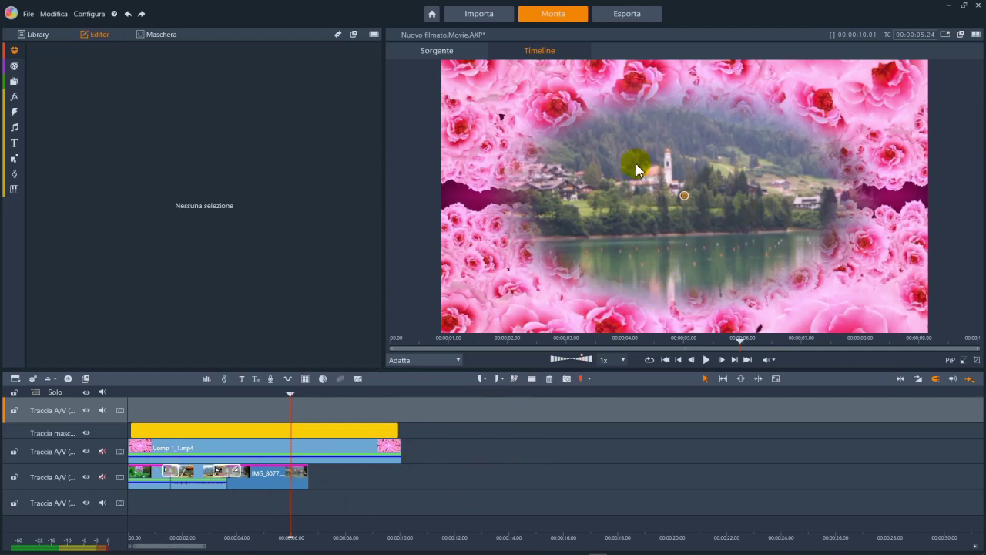
# Delete all the clips on the track beneath the masked rose clip.
pyautogui.moveTo(368, 506); pyautogui.dragTo(140, 473)
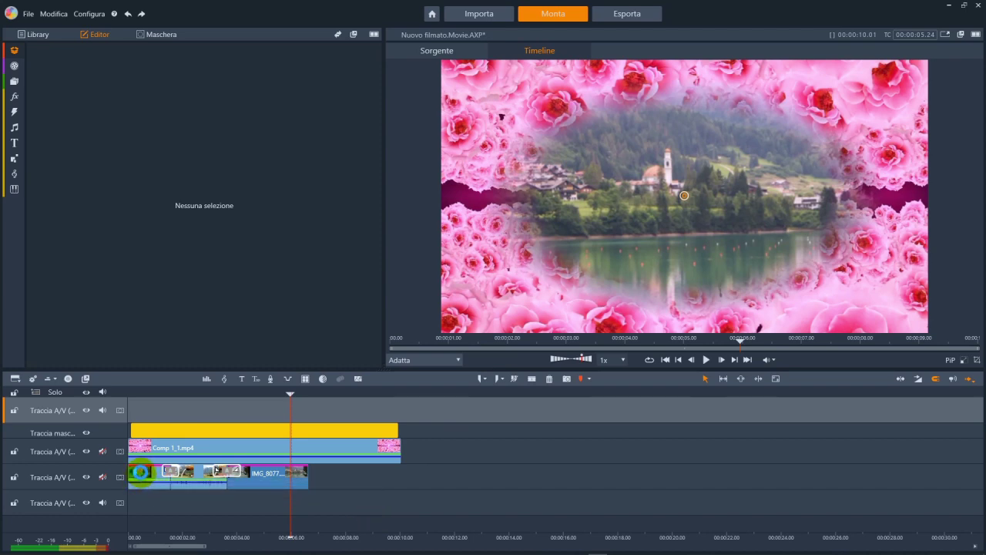
pyautogui.click(282, 487)
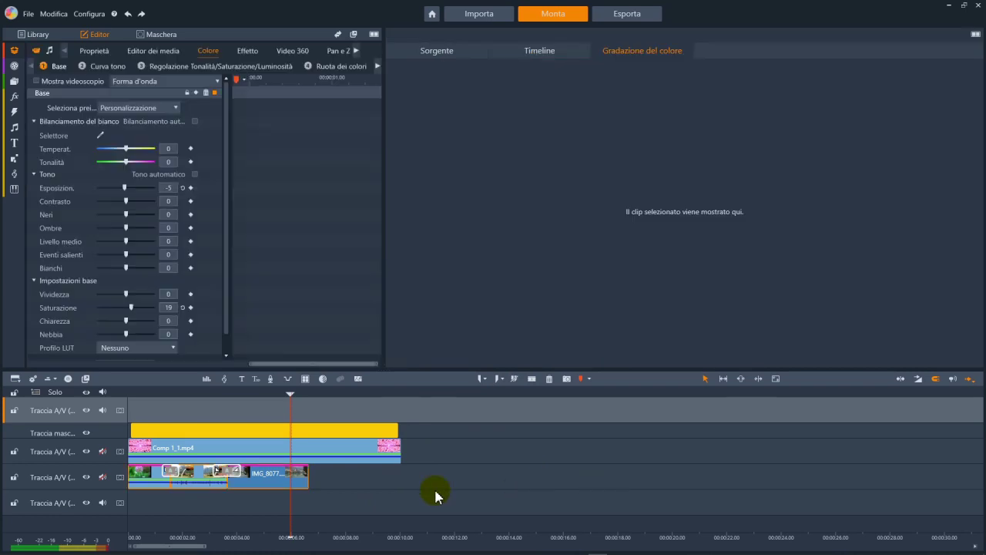
pyautogui.press('Delete')
pyautogui.click(494, 148)
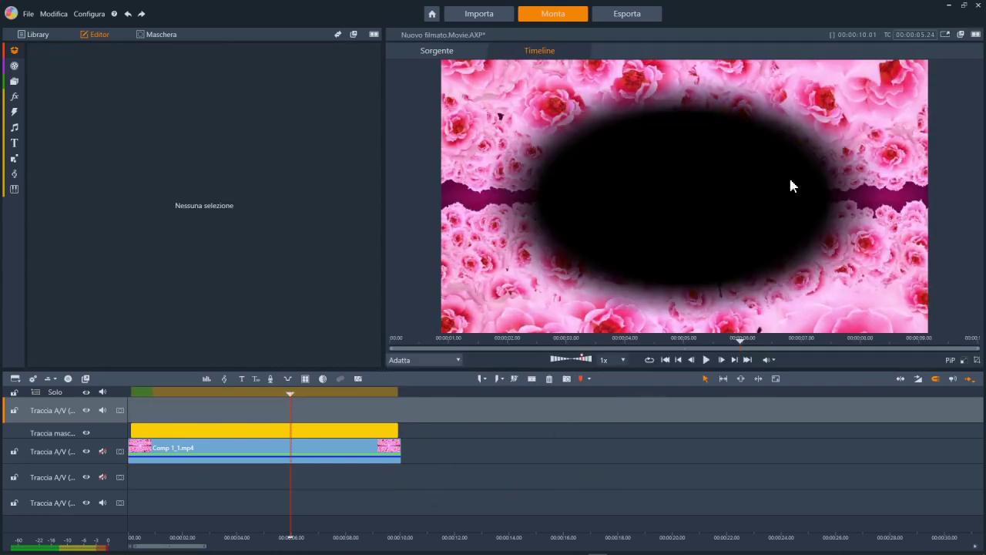
# Mark the export range over the masked rose clip from 00:00:00.17 to about 00:00:10.05.
pyautogui.moveTo(282, 398); pyautogui.dragTo(114, 429)
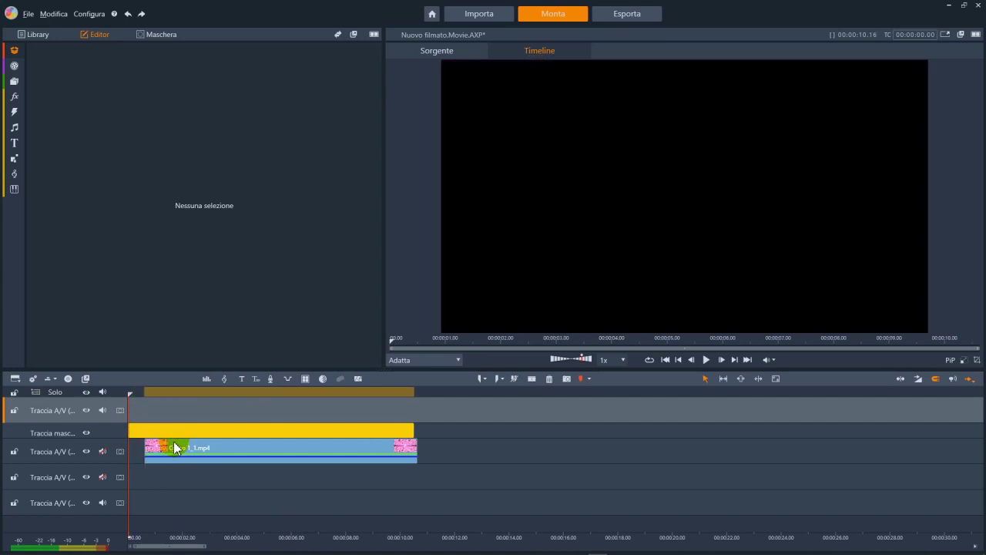
pyautogui.click(145, 394)
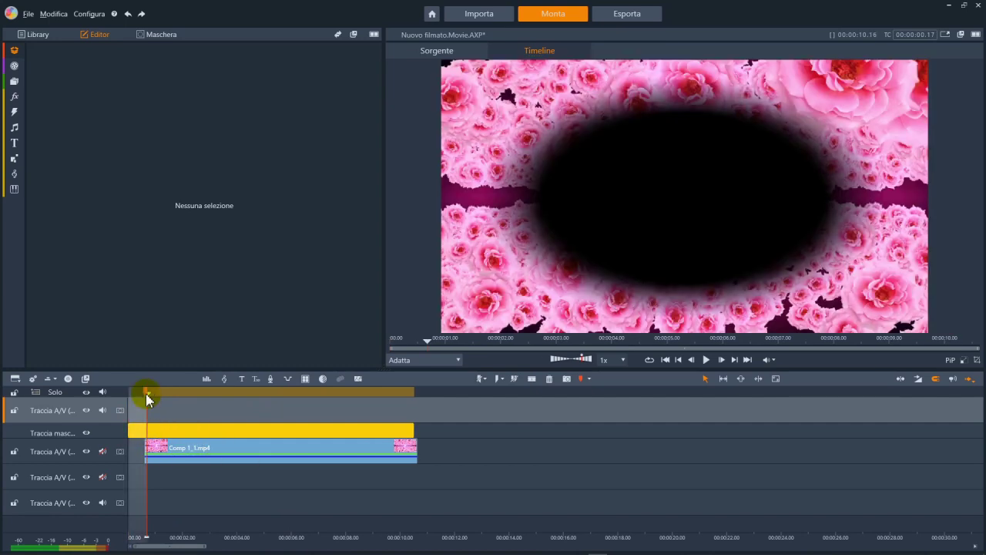
pyautogui.click(405, 394)
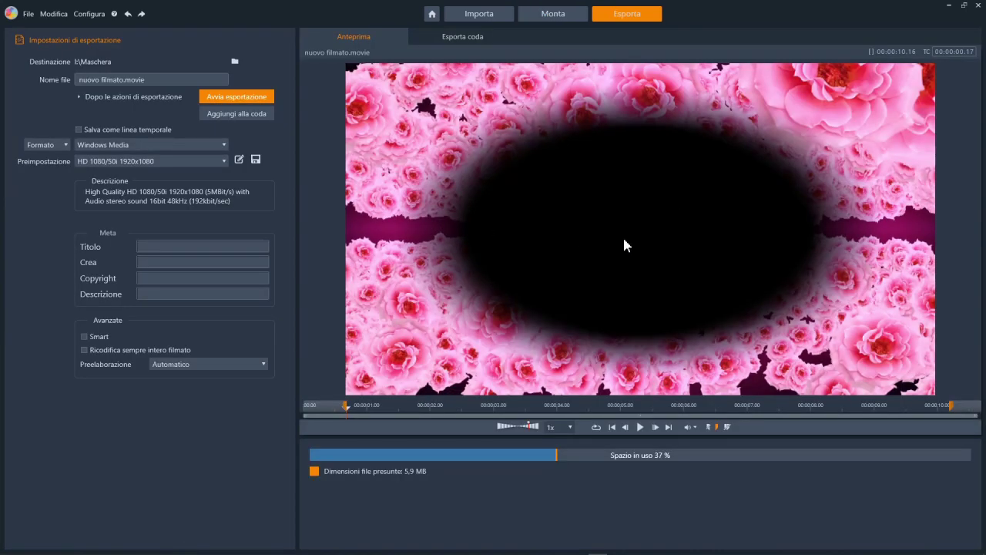
# Export the range as rose con chiave.movie in CineForm format, MOV HD 1080p, and import the resulting file into the project bin.
pyautogui.click(46, 145)
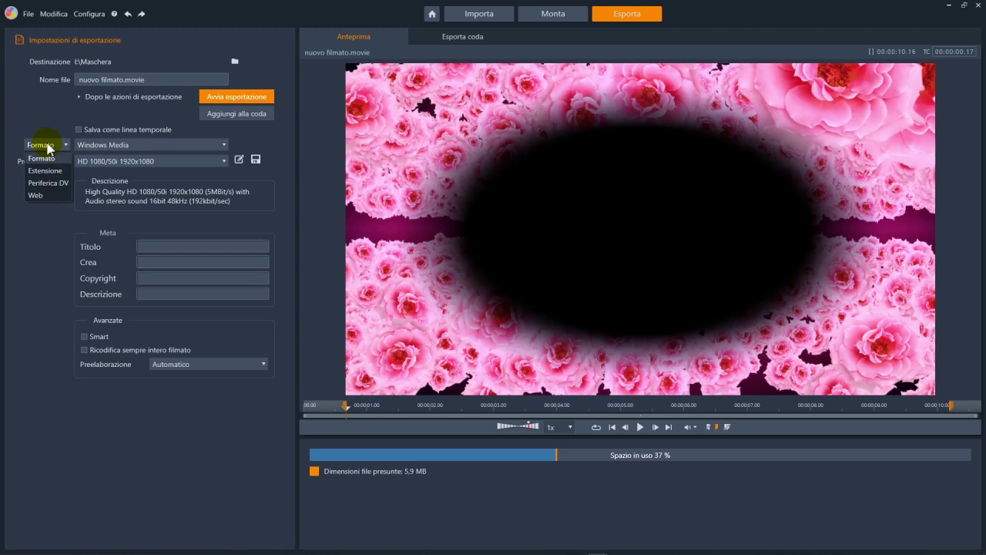
pyautogui.click(129, 149)
pyautogui.click(130, 149)
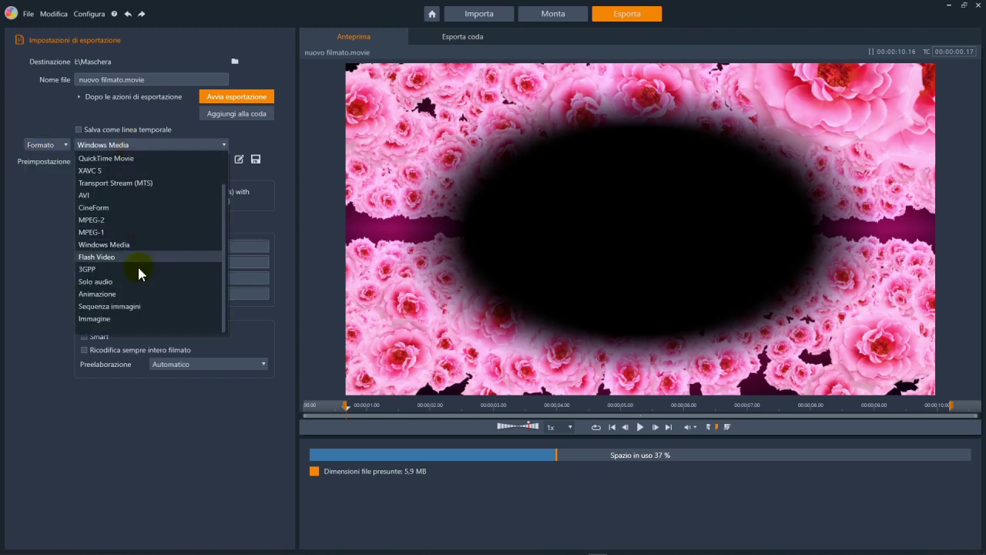
pyautogui.click(115, 207)
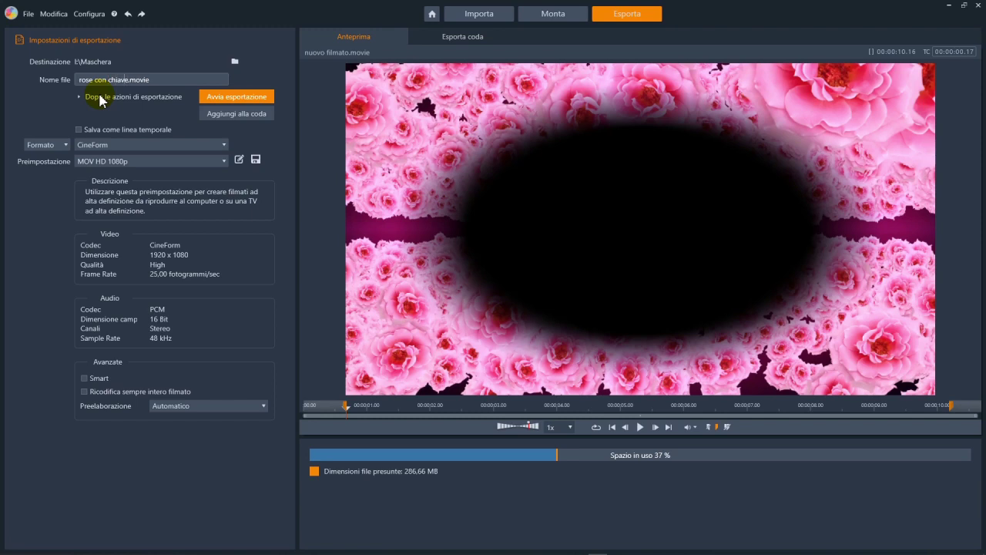
pyautogui.click(239, 98)
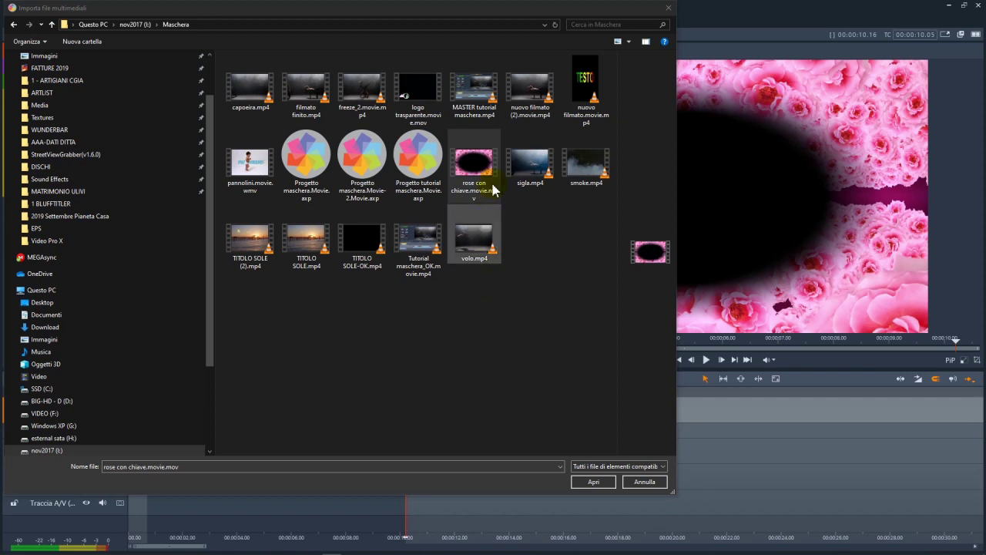
pyautogui.click(593, 483)
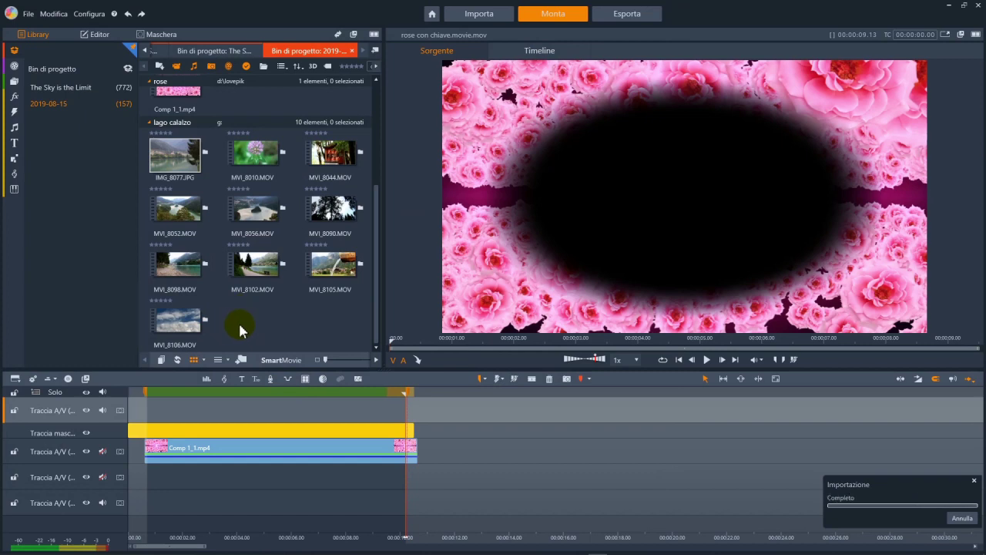
# Clear the rose clip and its mask from the timeline and delete the empty mask track.
pyautogui.moveTo(460, 477); pyautogui.dragTo(119, 401)
pyautogui.press('Delete')
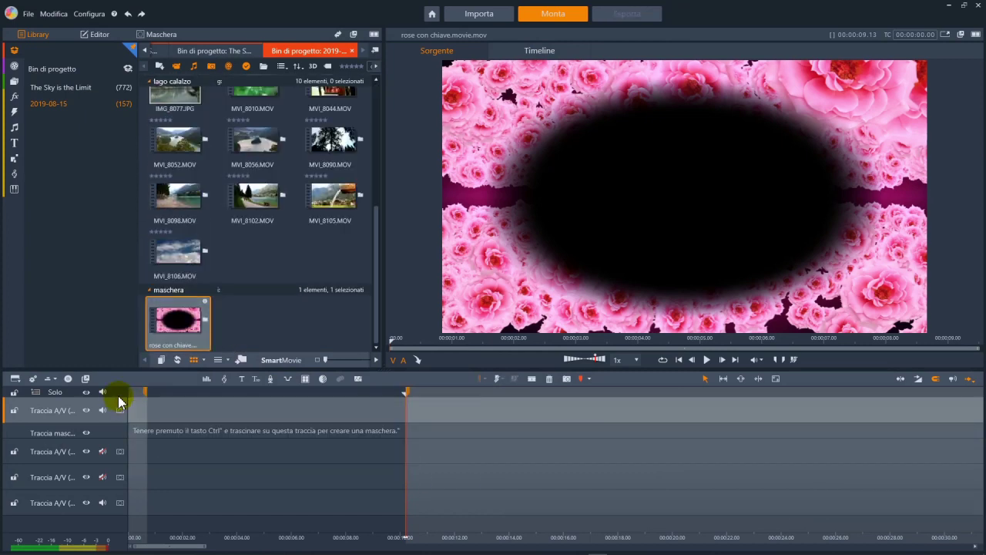
pyautogui.rightClick(112, 436)
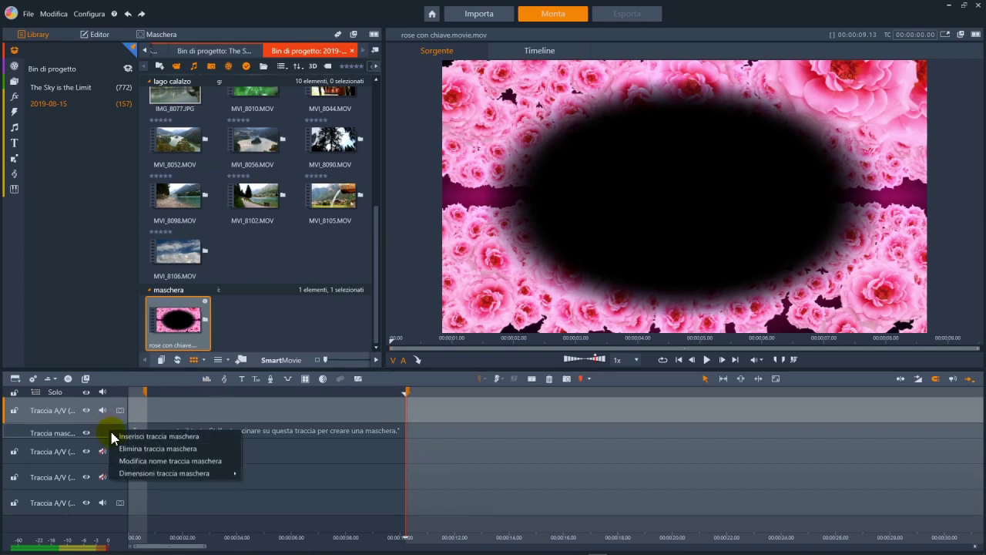
pyautogui.click(154, 448)
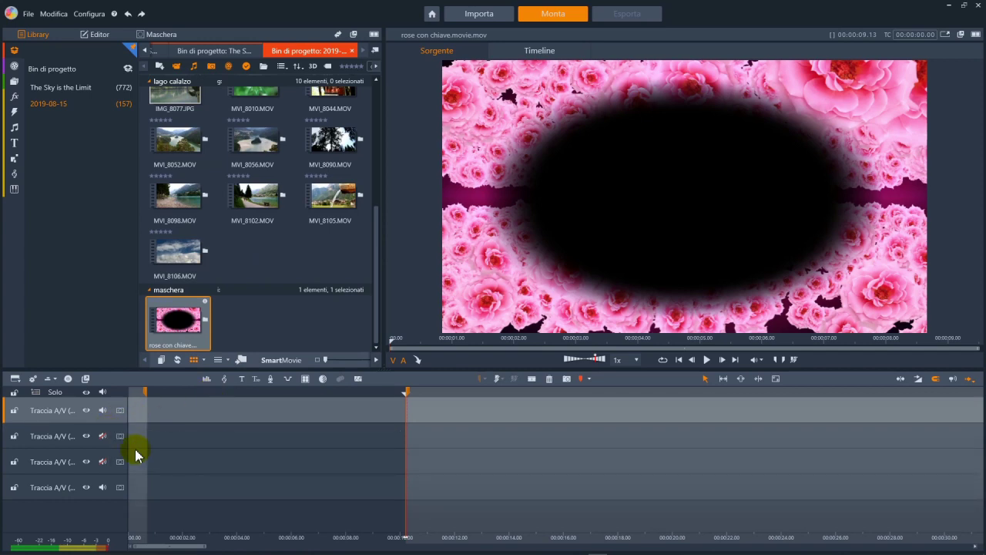
# Place MVI_8105.MOV at the start of the third track and the exported rose con chiave clip on the track above, at about 00:00:02.01.
pyautogui.moveTo(337, 212); pyautogui.dragTo(164, 458)
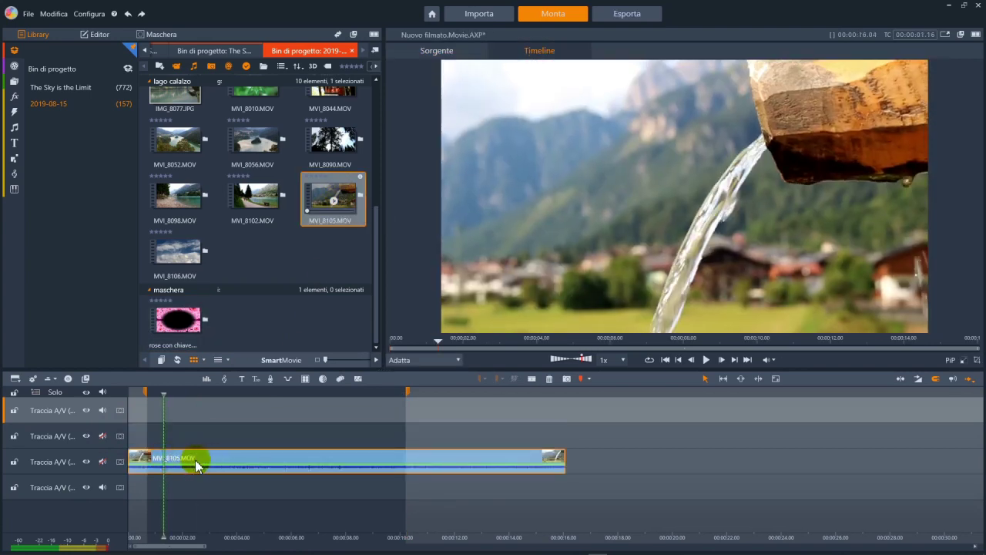
pyautogui.moveTo(189, 321); pyautogui.dragTo(222, 423)
pyautogui.moveTo(219, 438); pyautogui.dragTo(183, 436)
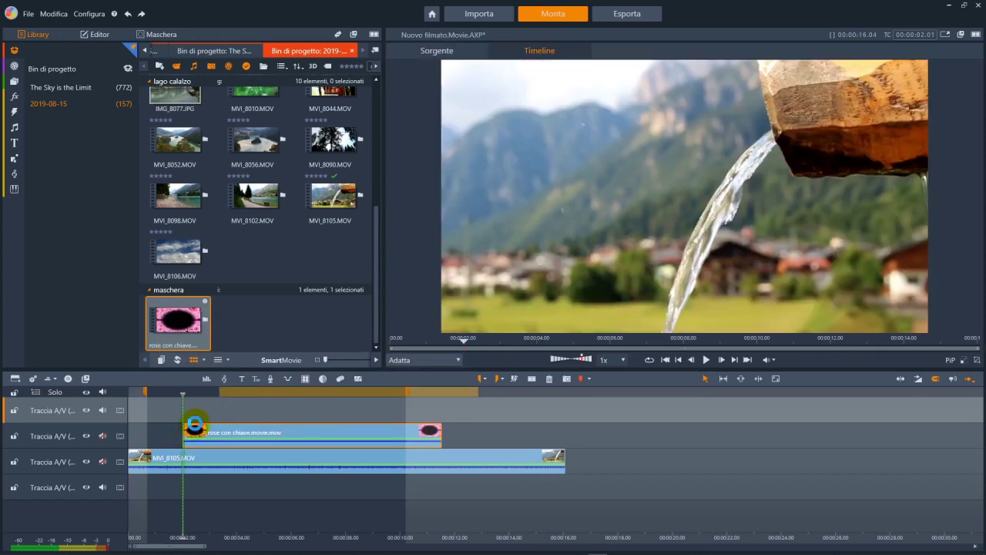
pyautogui.click(720, 204)
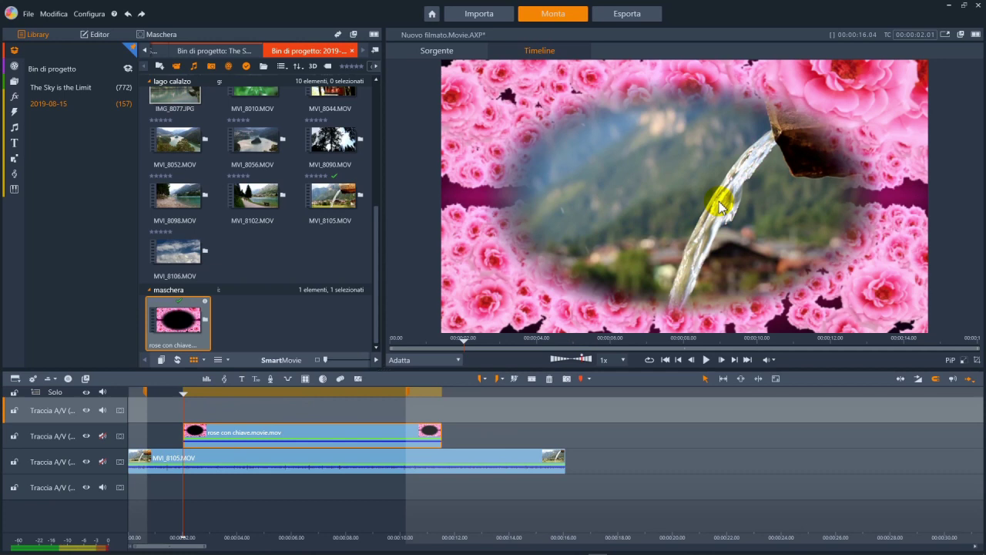
# Trim MVI_8105.MOV to end at about 00:00:05.25 and place MVI_8102.MOV directly after it on the same track.
pyautogui.moveTo(400, 464); pyautogui.dragTo(264, 458)
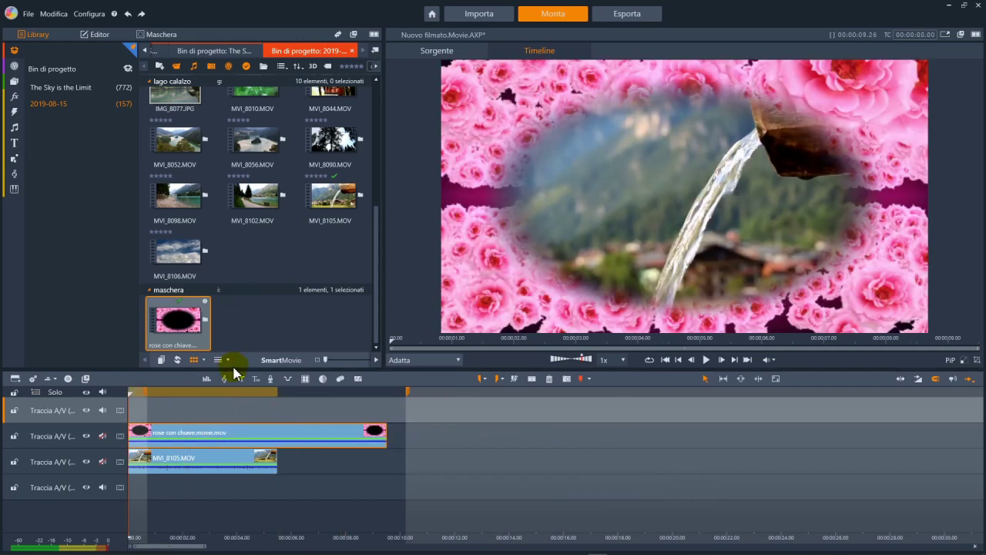
pyautogui.moveTo(297, 457); pyautogui.dragTo(324, 462)
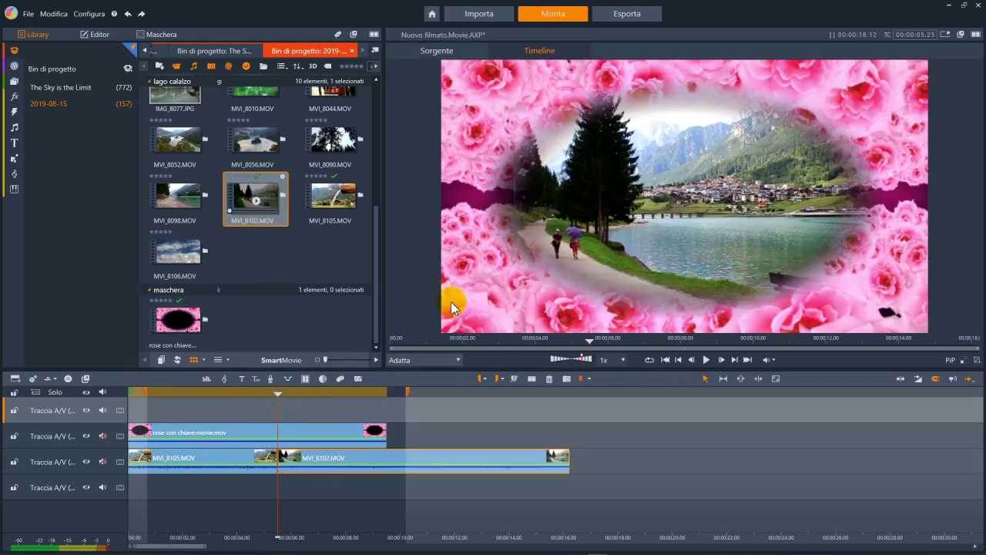
pyautogui.click(692, 160)
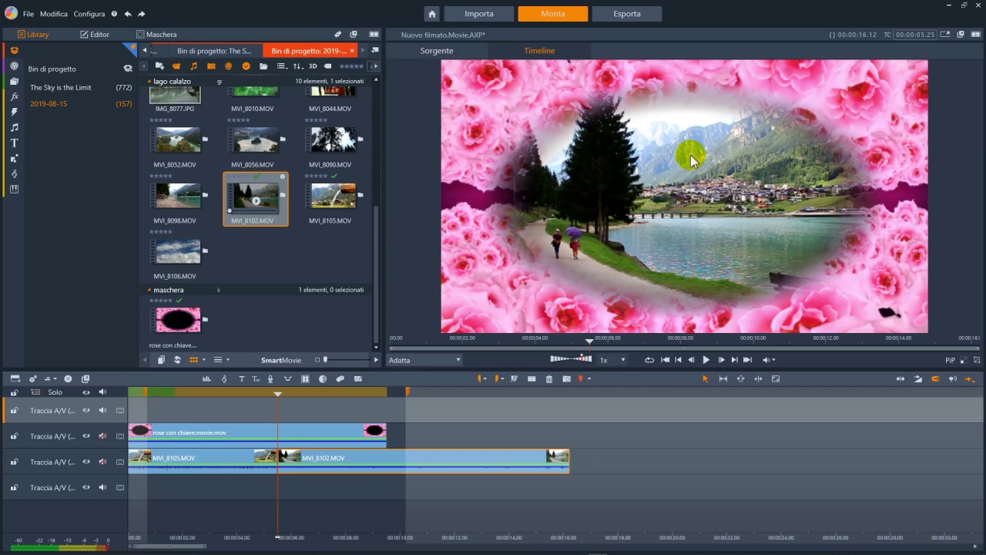
# Play the composite from near the start to check the rose frame over the two video clips.
pyautogui.click(342, 434)
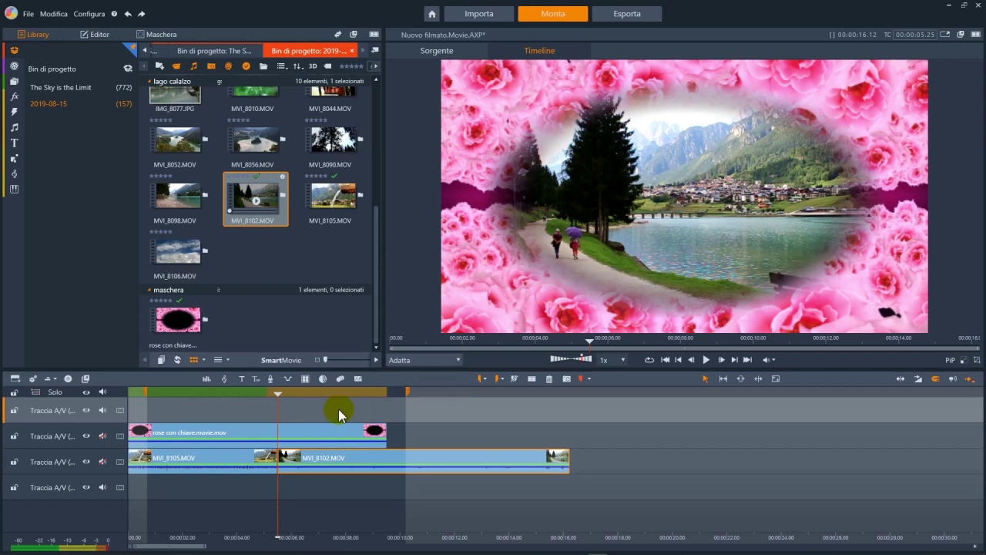
pyautogui.click(273, 410)
pyautogui.moveTo(277, 404); pyautogui.dragTo(146, 402)
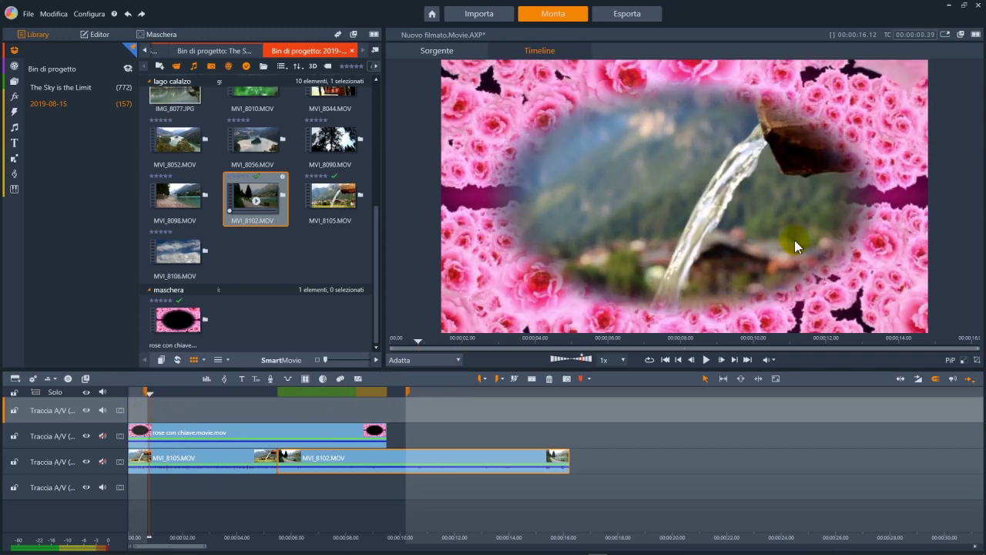
pyautogui.press('space')
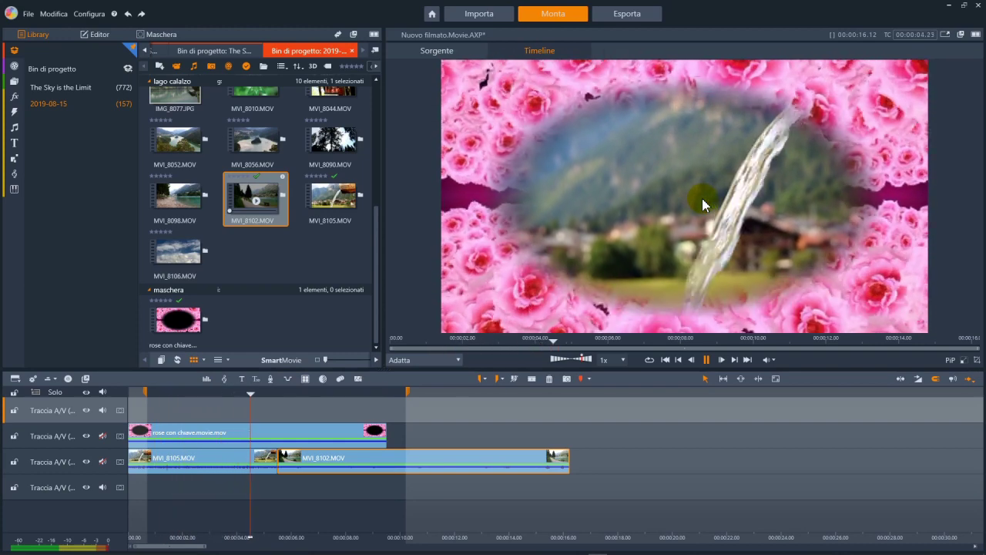
# Trim MVI_8105.MOV to end at about 00:00:04.00 and join MVI_8102.MOV to it with a cross-dissolve.
pyautogui.moveTo(276, 457)
pyautogui.mouseDown()
pyautogui.moveTo(227, 459)
pyautogui.moveTo(289, 459)
pyautogui.mouseUp()
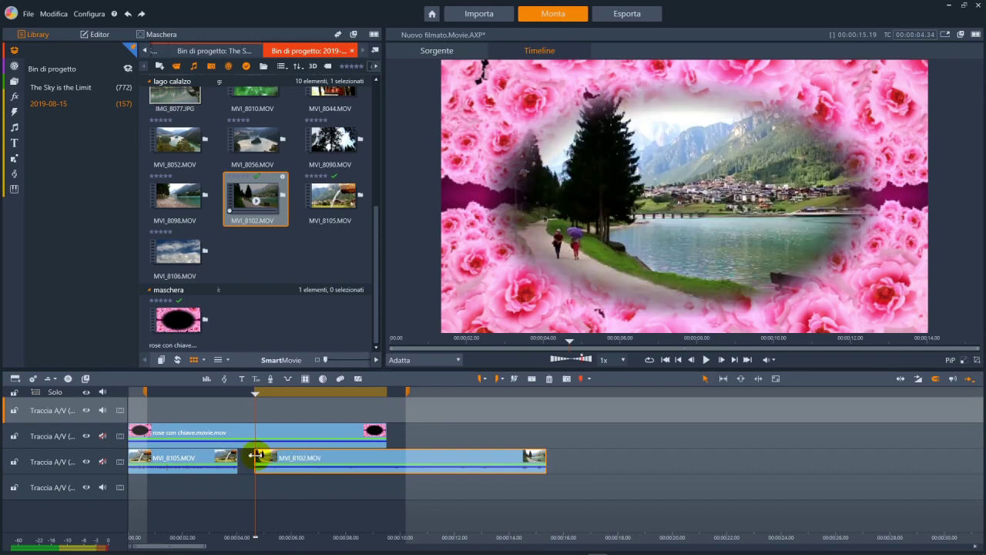
pyautogui.moveTo(285, 460); pyautogui.dragTo(265, 455)
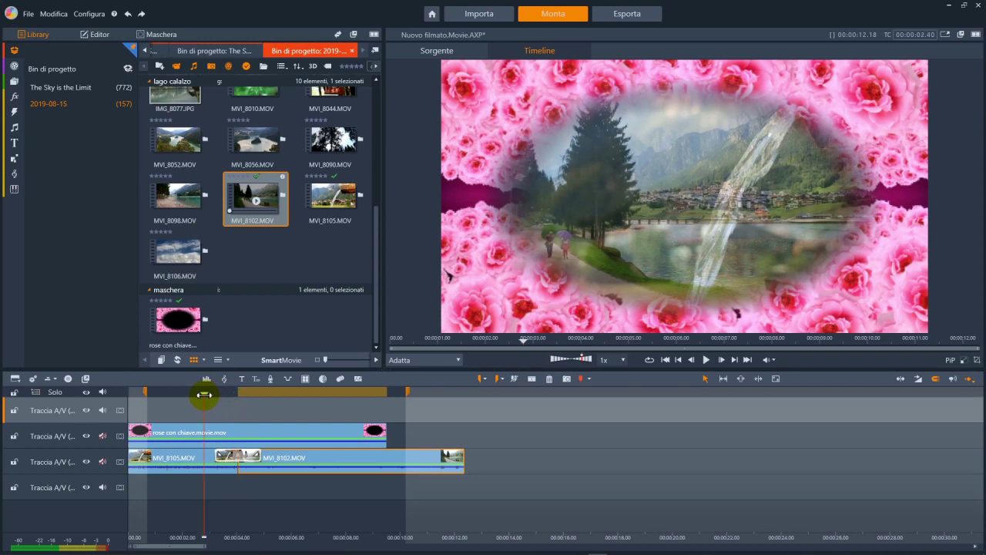
pyautogui.click(204, 395)
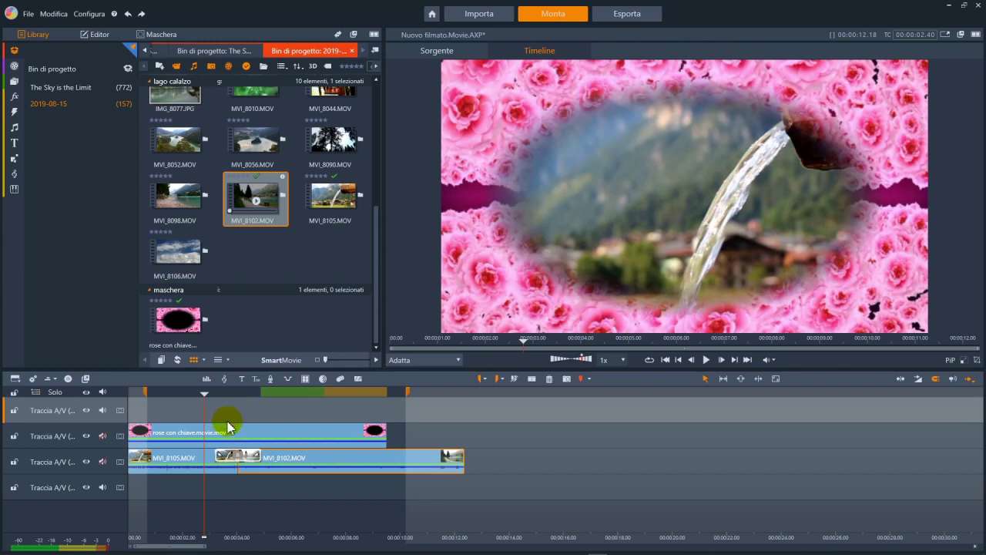
# Play the timeline from about 00:00:02.08 through the dissolve between MVI_8105.MOV and MVI_8102.MOV.
pyautogui.moveTo(203, 396); pyautogui.dragTo(178, 397)
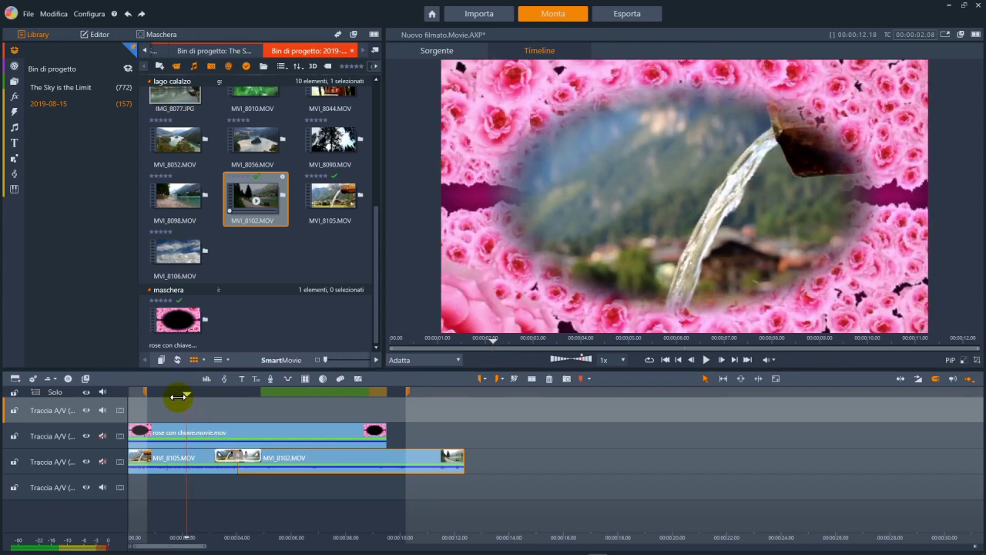
pyautogui.press('space')
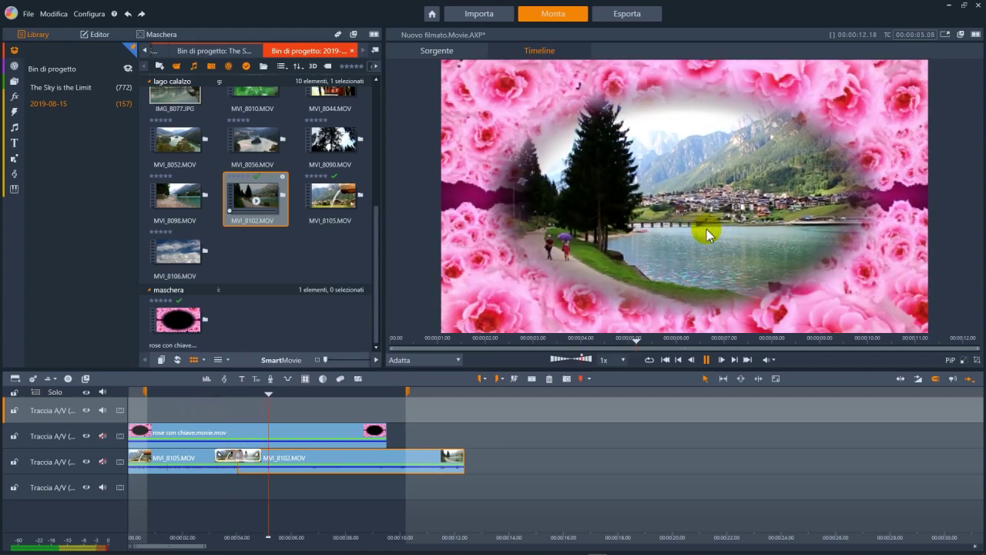
pyautogui.press('space')
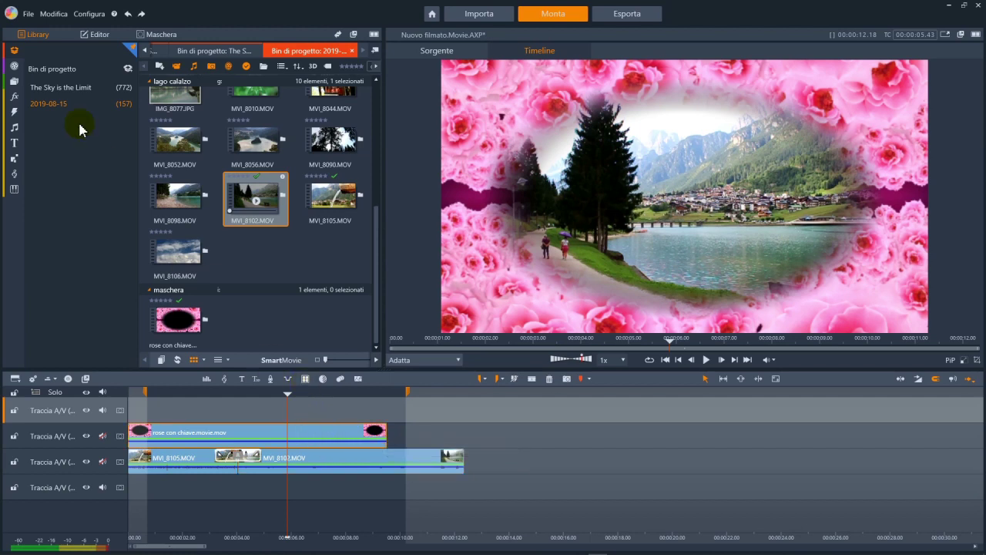
# Slow the rose con chiave clip to 64% speed with time remapping.
pyautogui.doubleClick(486, 173)
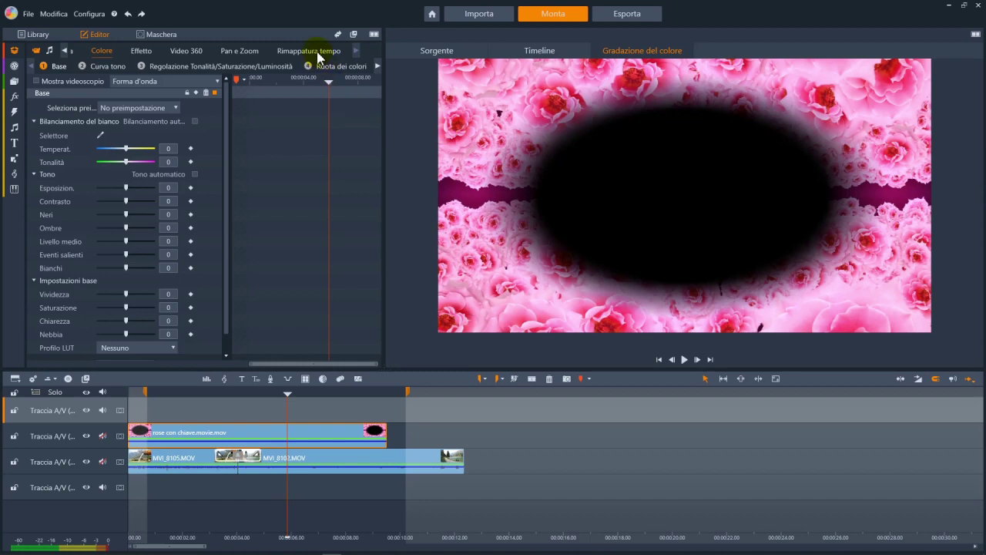
pyautogui.click(316, 51)
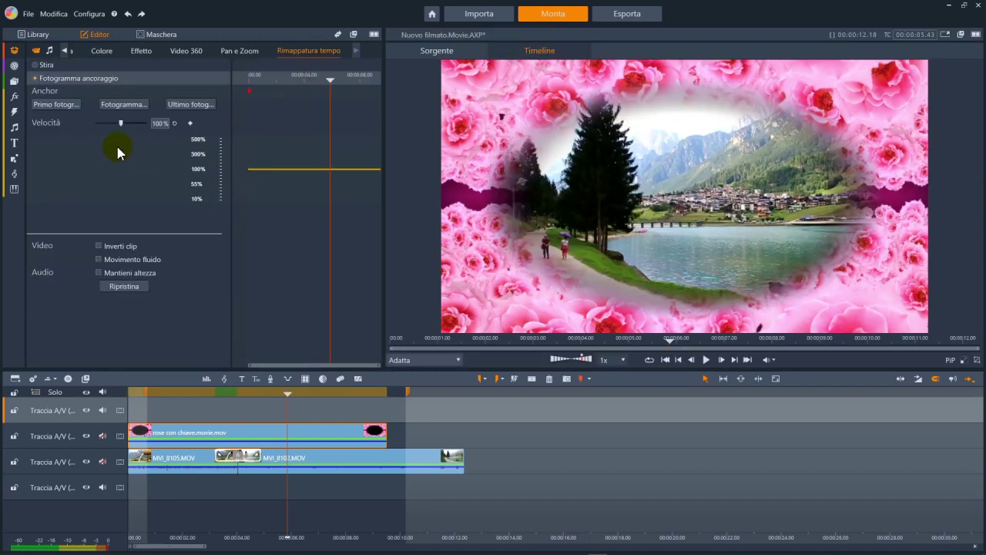
pyautogui.moveTo(118, 124); pyautogui.dragTo(110, 124)
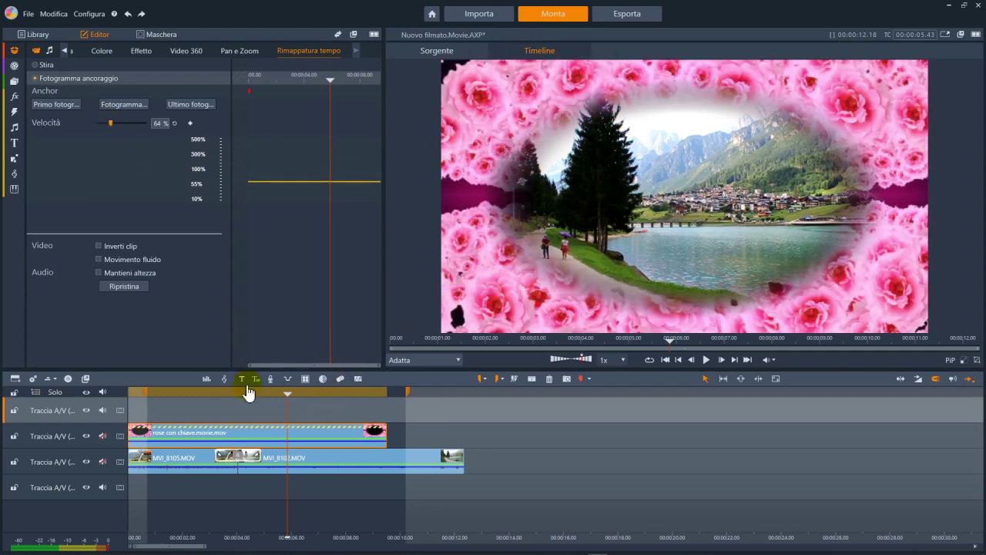
# Play the timeline from near the start to check the motion of the slowed rose frame.
pyautogui.click(279, 409)
pyautogui.click(159, 394)
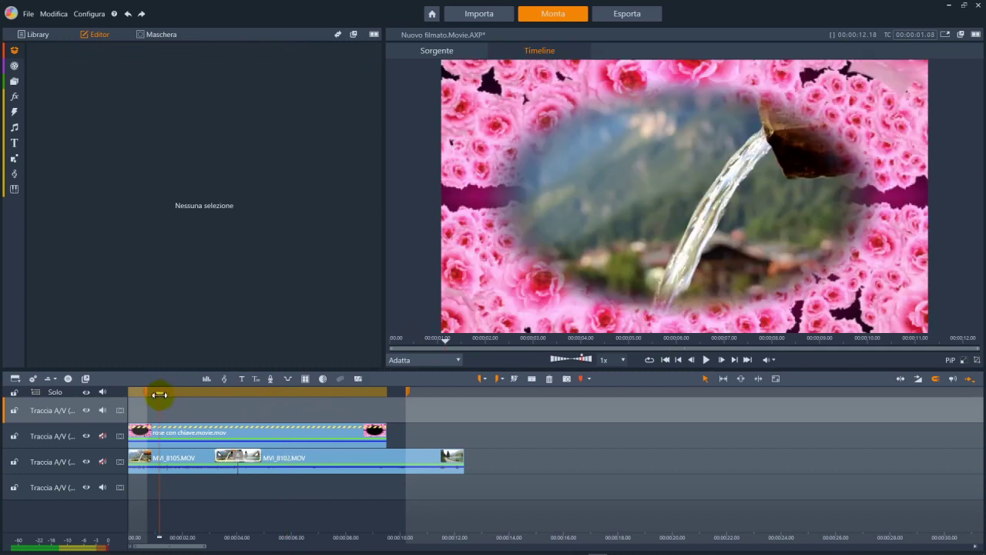
pyautogui.press('space')
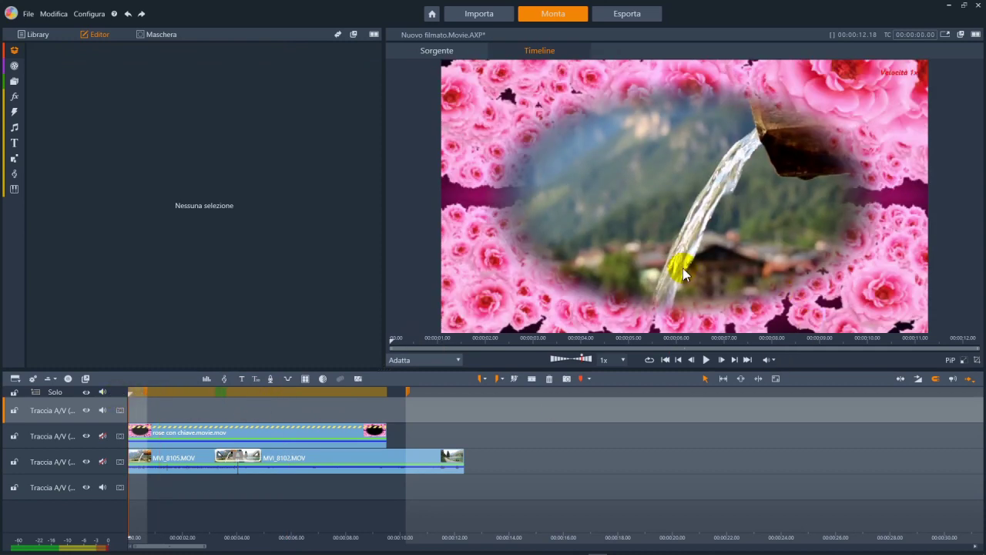
pyautogui.click(295, 433)
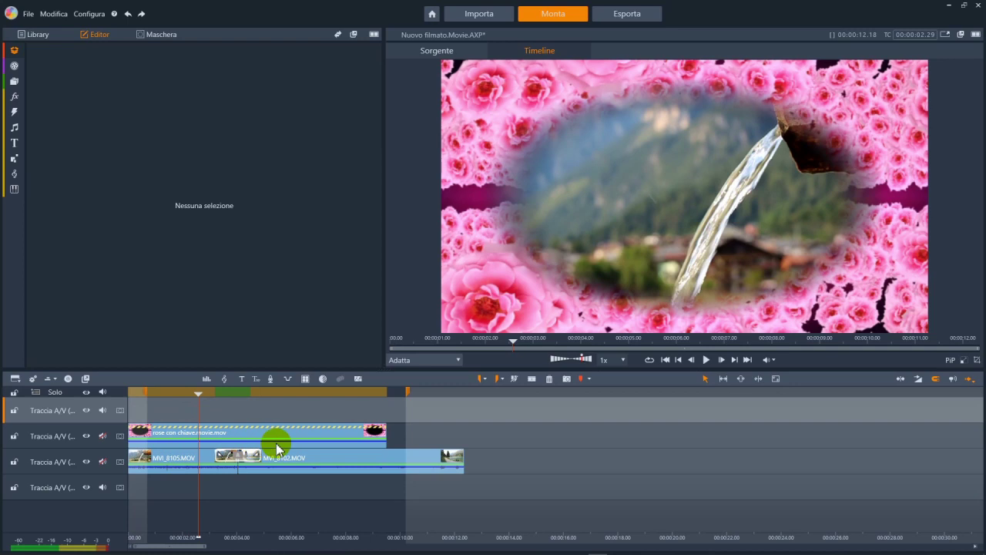
pyautogui.click(148, 394)
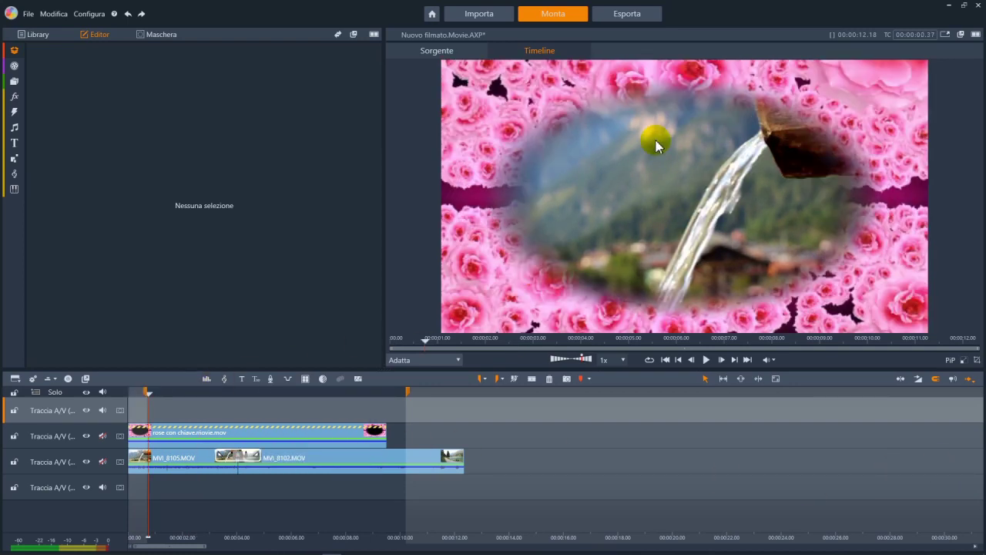
pyautogui.press('space')
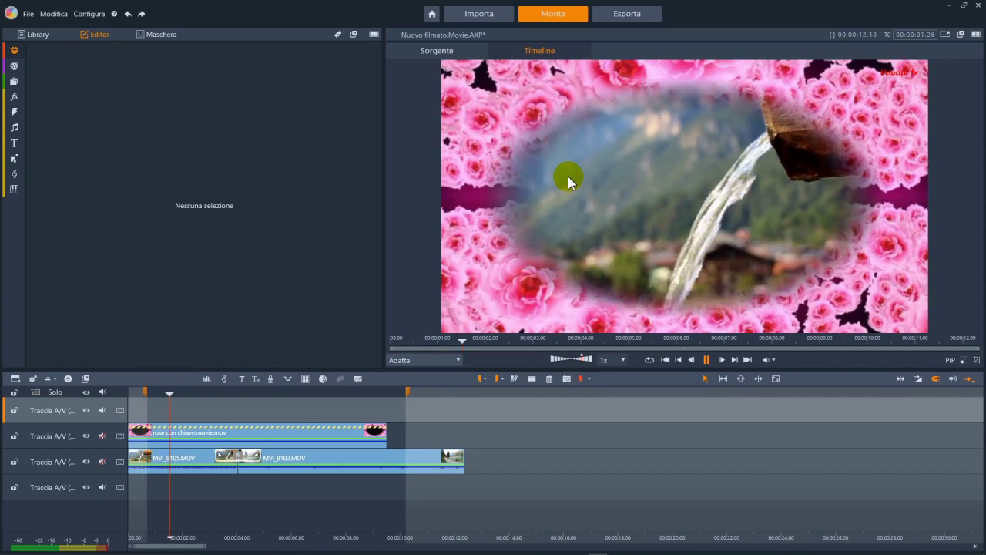
pyautogui.press('space')
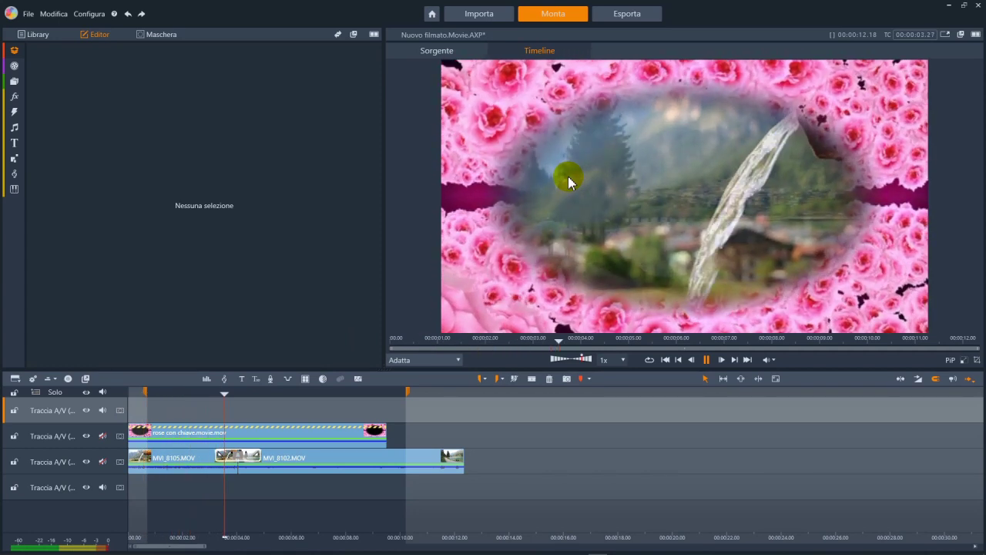
pyautogui.moveTo(288, 435); pyautogui.dragTo(191, 432)
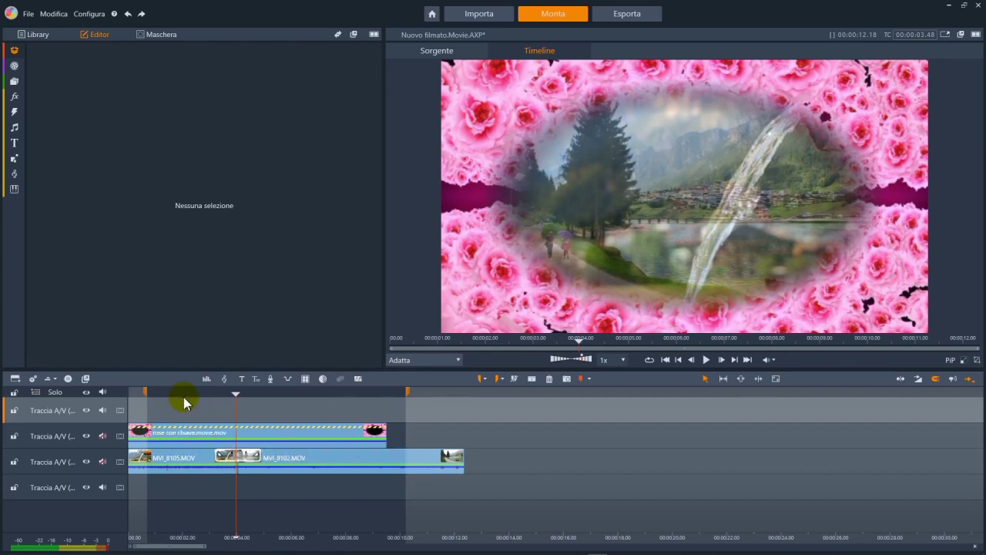
pyautogui.click(186, 397)
# Scale the rose con chiave clip through its properties, keeping horizontal and vertical size linked.
pyautogui.click(193, 439)
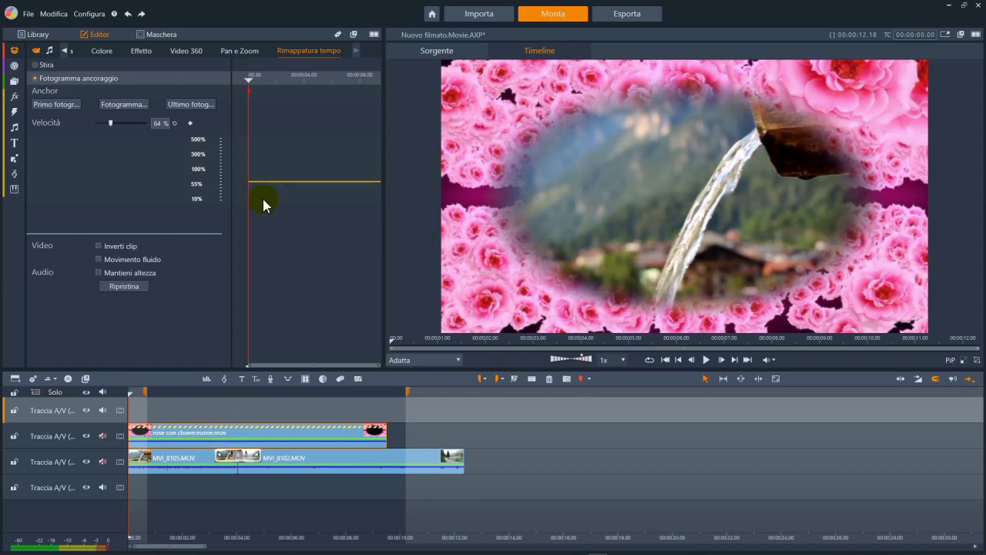
pyautogui.click(66, 52)
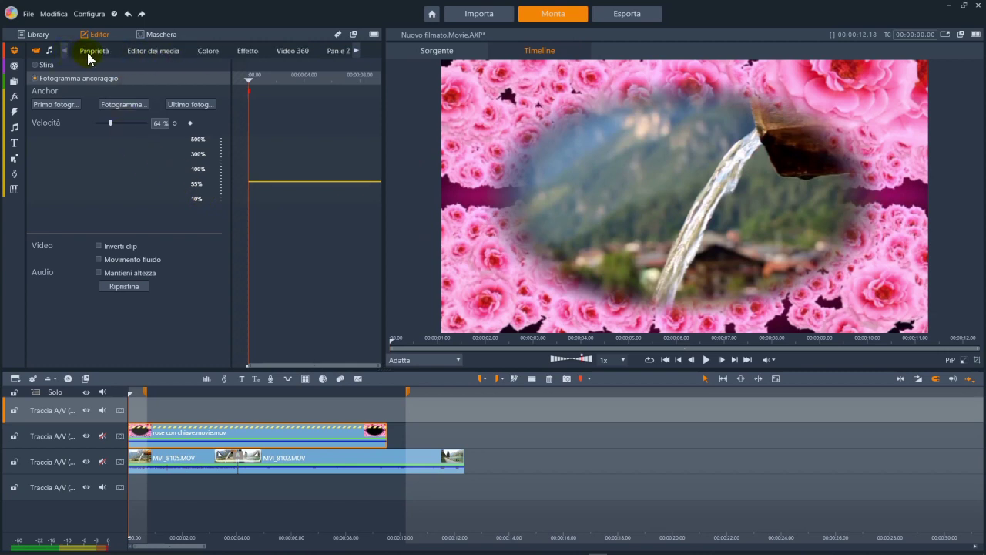
pyautogui.click(574, 94)
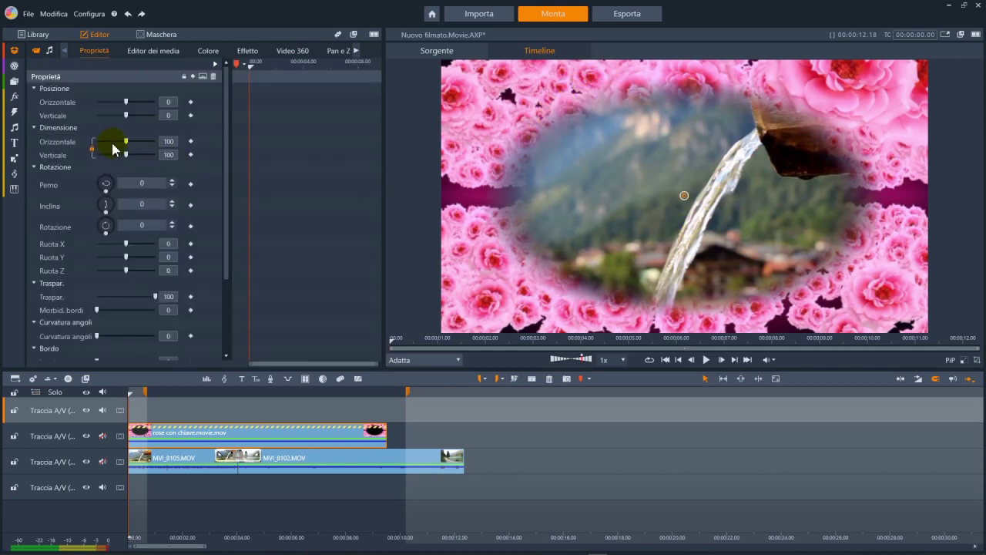
pyautogui.moveTo(133, 141)
pyautogui.mouseDown()
pyautogui.moveTo(169, 145)
pyautogui.moveTo(128, 145)
pyautogui.moveTo(145, 145)
pyautogui.mouseUp()
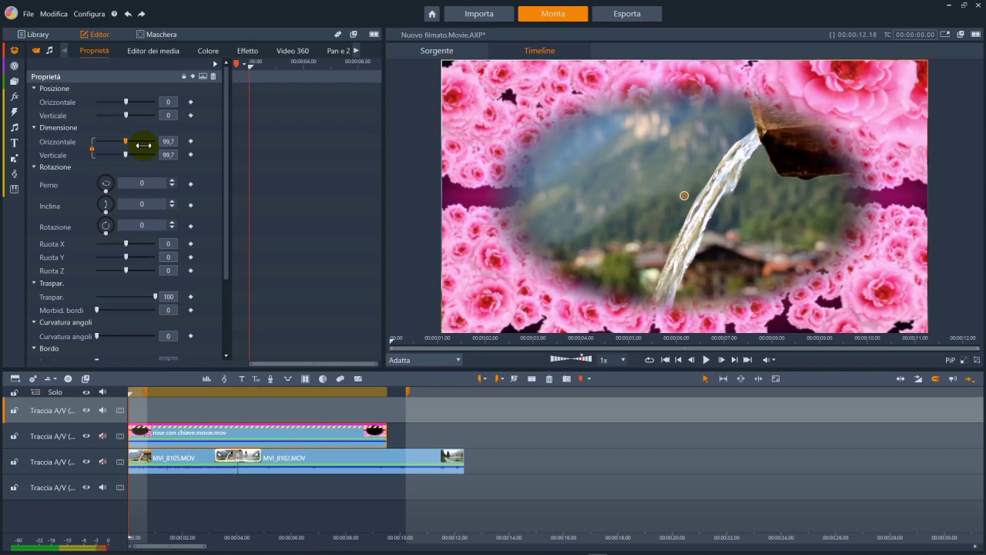
pyautogui.moveTo(144, 144); pyautogui.dragTo(209, 157)
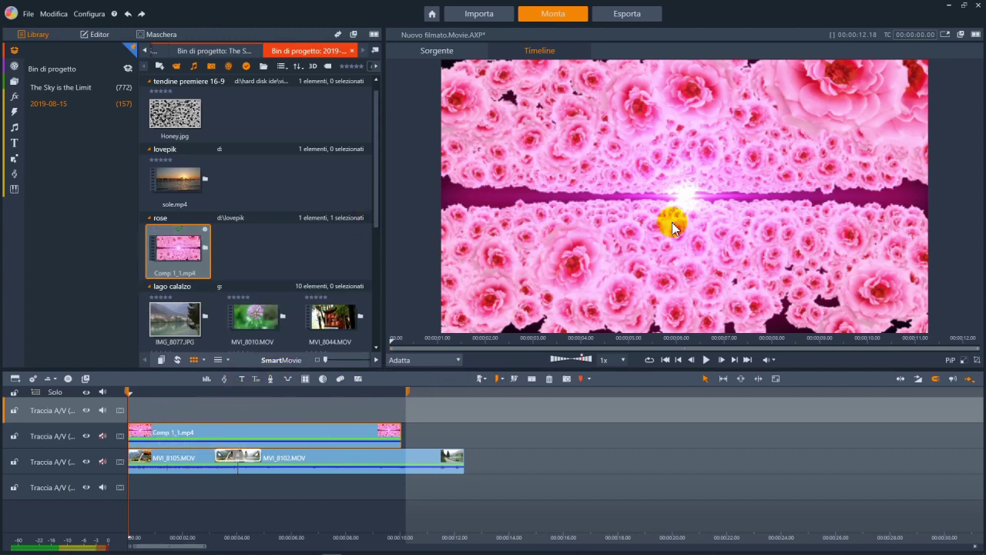
# Add a mask over the Comp 1_1.mp4 clip on a mask track and make it a shape mask.
pyautogui.click(120, 436)
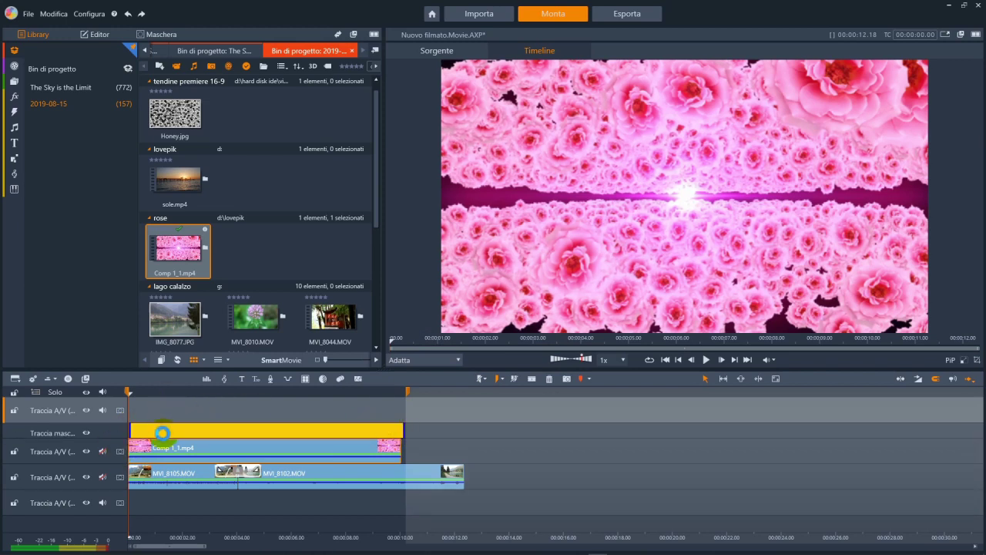
pyautogui.click(160, 430)
pyautogui.click(149, 393)
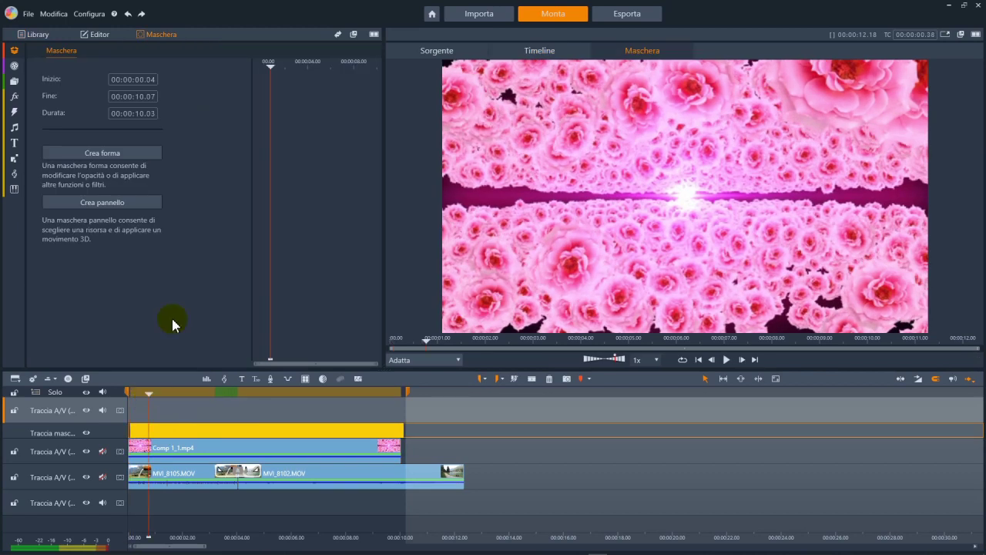
pyautogui.click(102, 154)
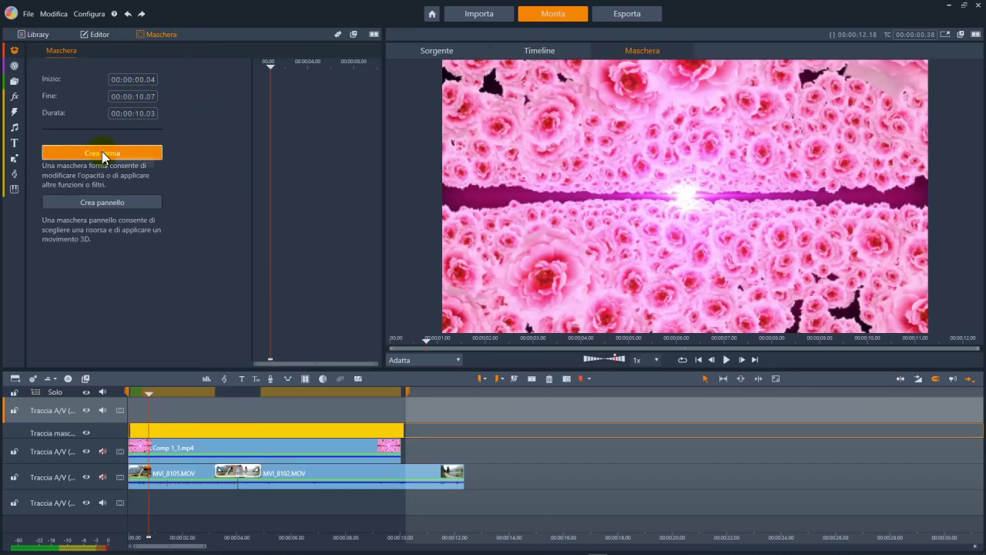
pyautogui.click(678, 215)
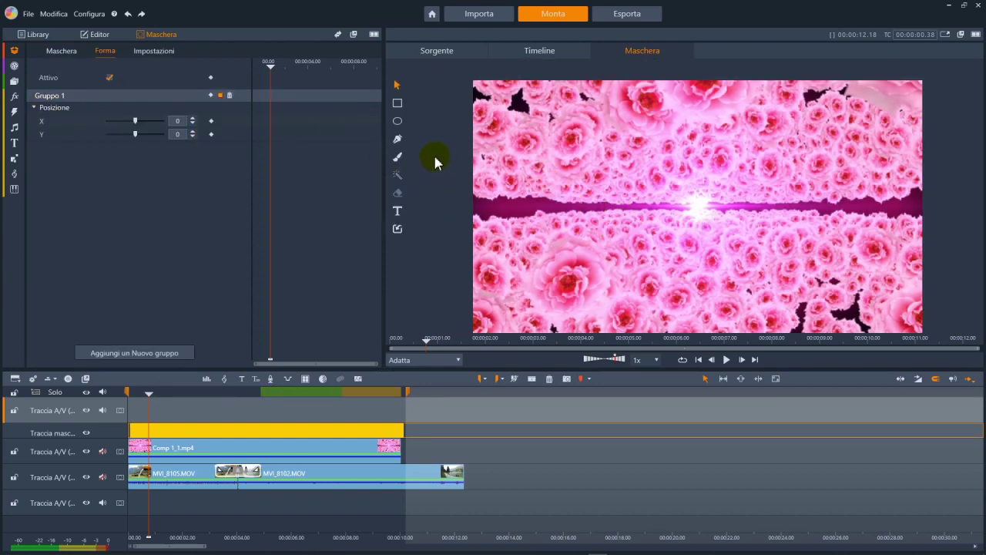
# Draw a rectangular mask shape about 26.8 by 40.5 and move it to about X 2.8, Y -0.6.
pyautogui.click(399, 104)
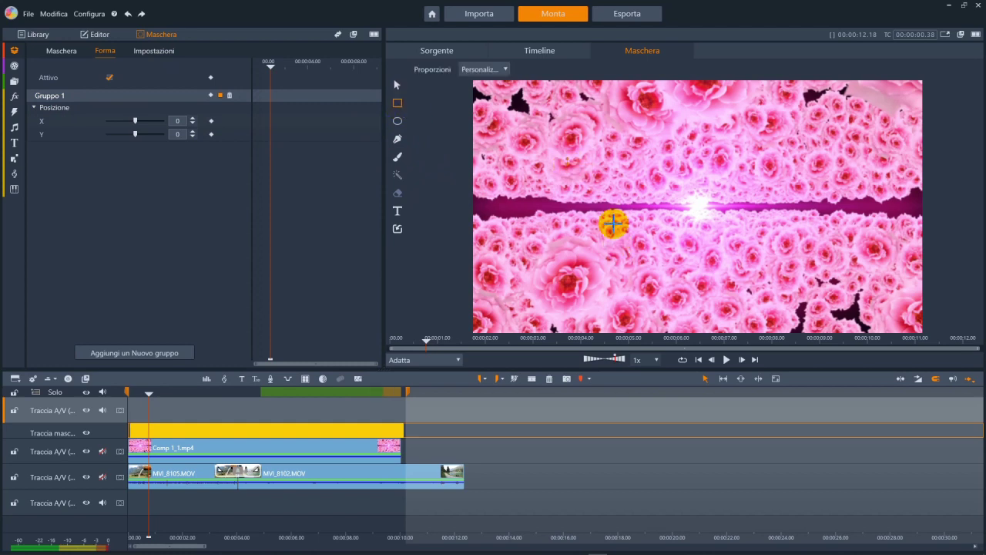
pyautogui.moveTo(687, 266); pyautogui.dragTo(688, 266)
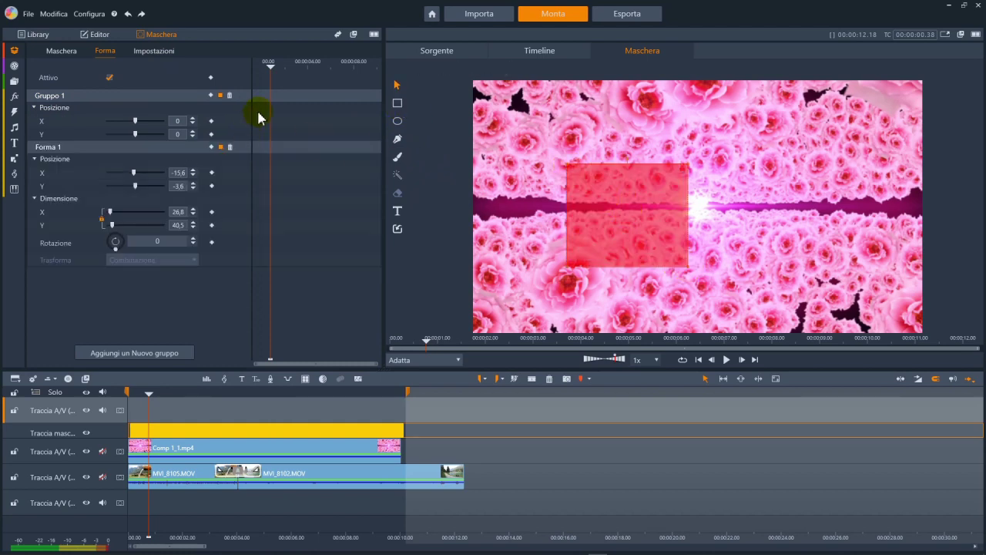
pyautogui.moveTo(618, 199); pyautogui.dragTo(702, 194)
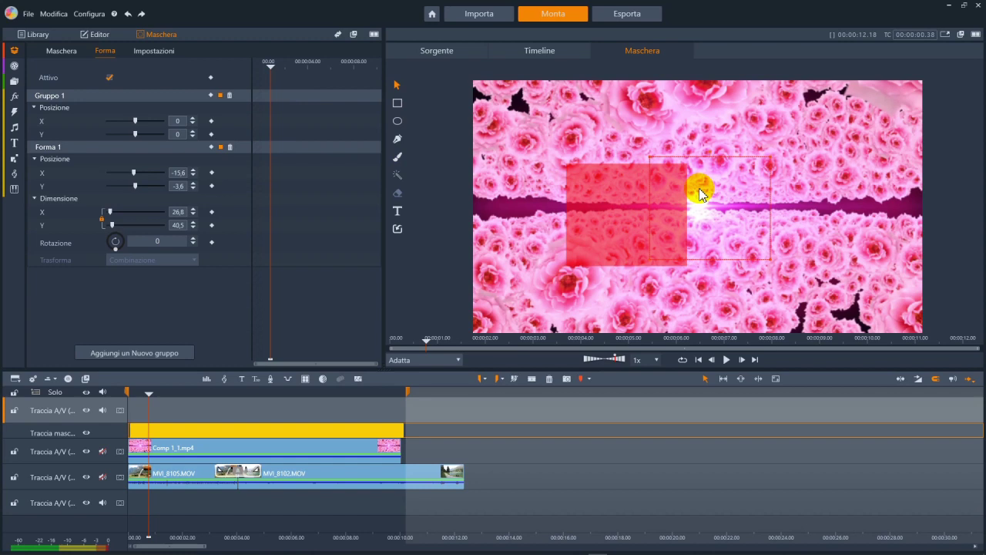
# Enlarge the rectangular mask to about 38.9 by 58.7 and centre it at about X 1.2, Y 0.
pyautogui.click(656, 156)
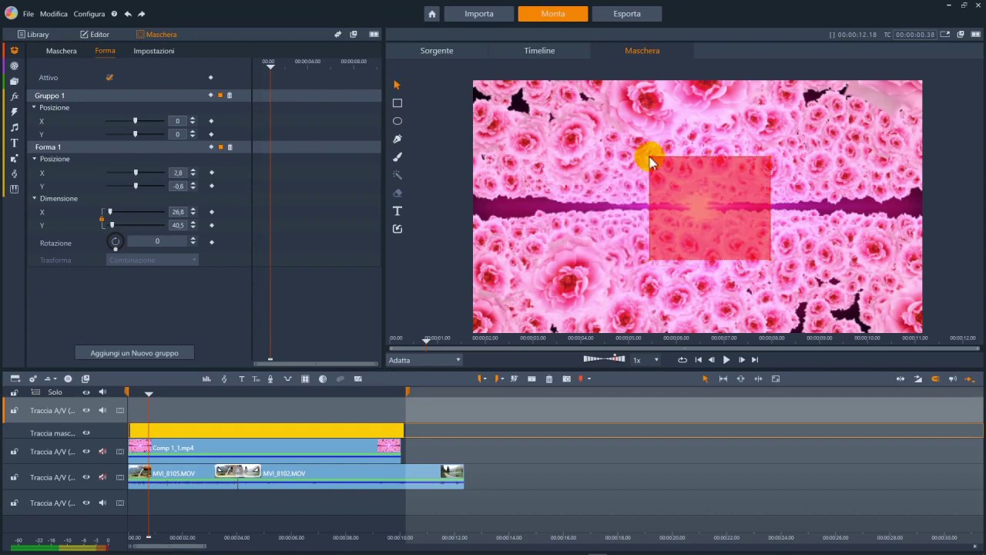
pyautogui.click(767, 256)
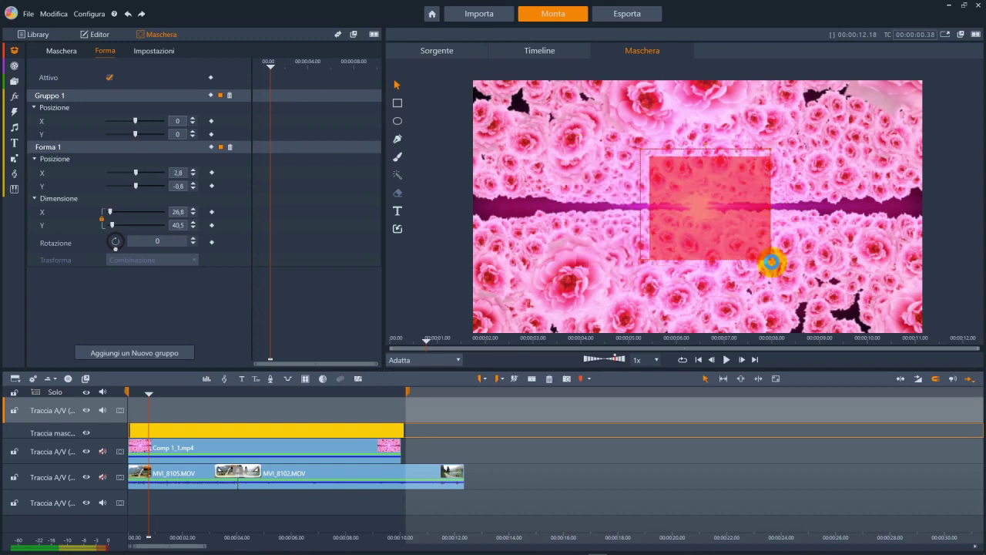
pyautogui.moveTo(780, 270); pyautogui.dragTo(817, 297)
pyautogui.click(648, 215)
pyautogui.moveTo(642, 215); pyautogui.dragTo(617, 193)
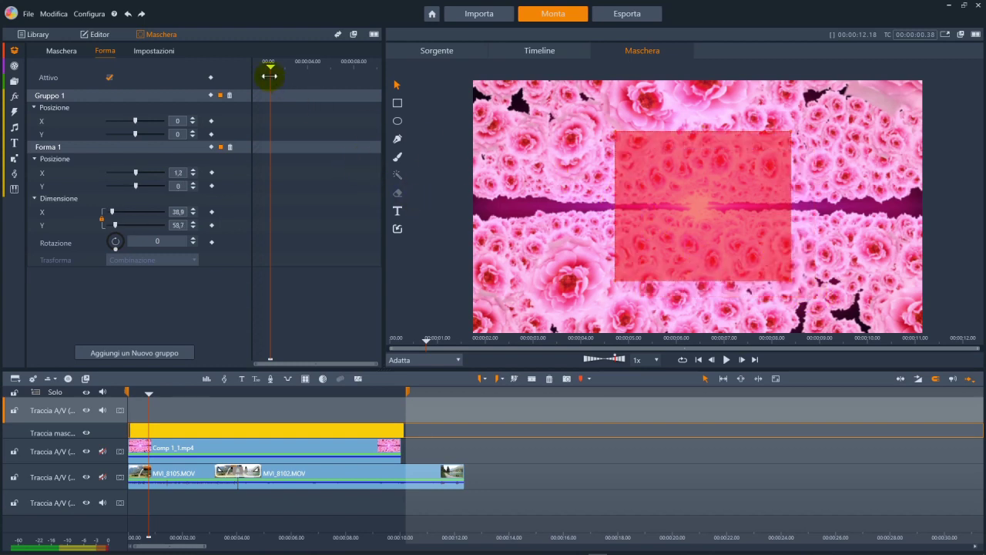
# Set keyframes for the mask group and rectangle near the mask's start and at 00:00:02.27.
pyautogui.click(270, 77)
pyautogui.click(288, 78)
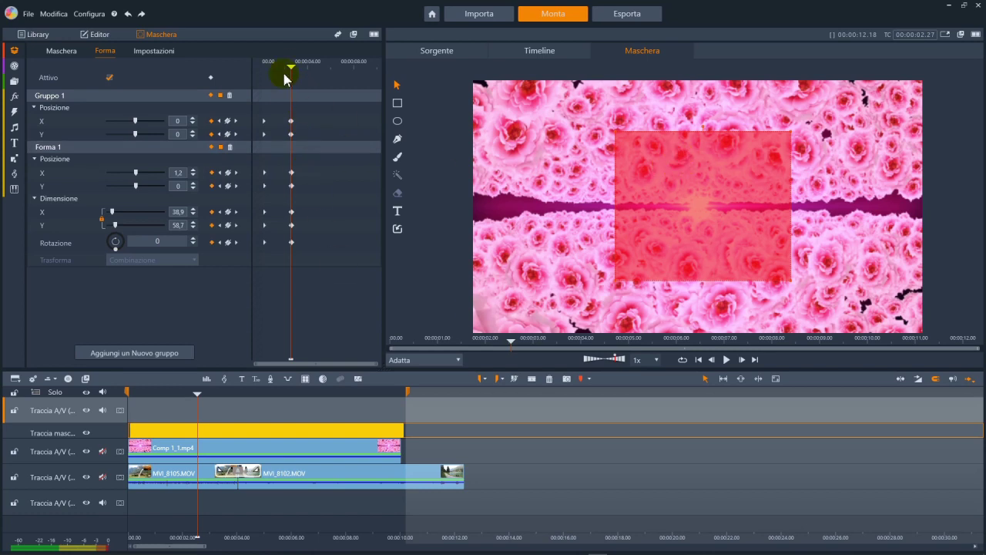
# Set the mask property of the rectangular mask to Traspar. within the Fusione category.
pyautogui.press('Home')
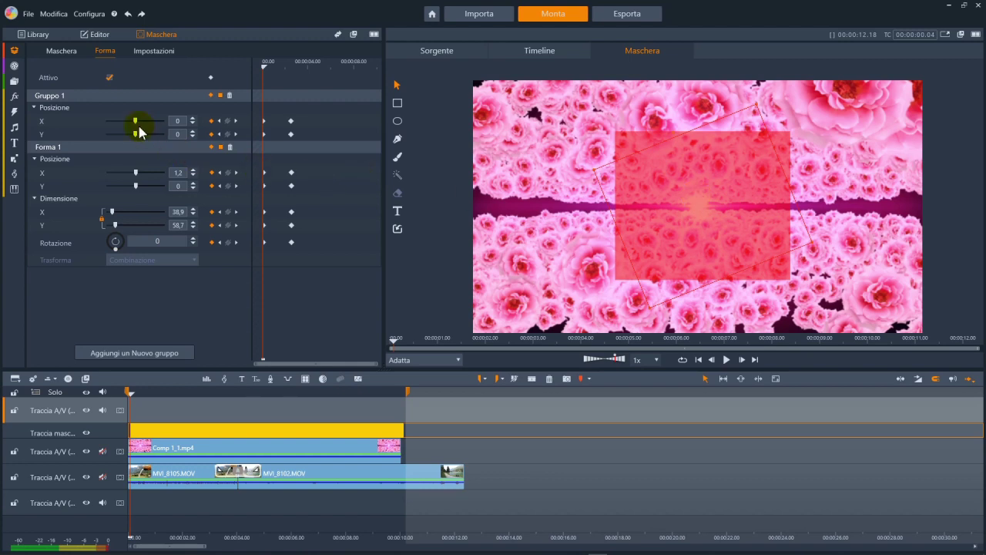
pyautogui.moveTo(132, 120); pyautogui.dragTo(107, 122)
pyautogui.moveTo(260, 73); pyautogui.dragTo(292, 72)
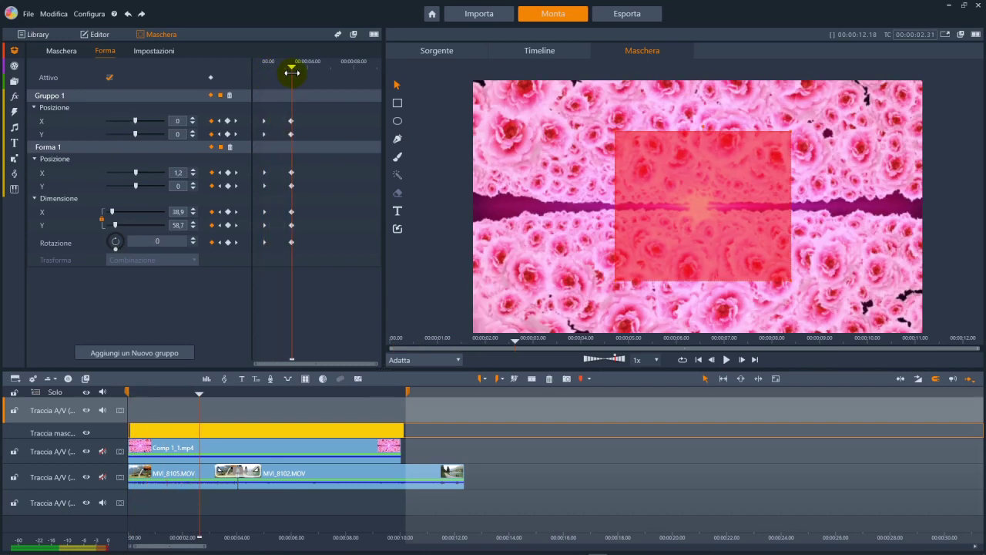
pyautogui.click(151, 51)
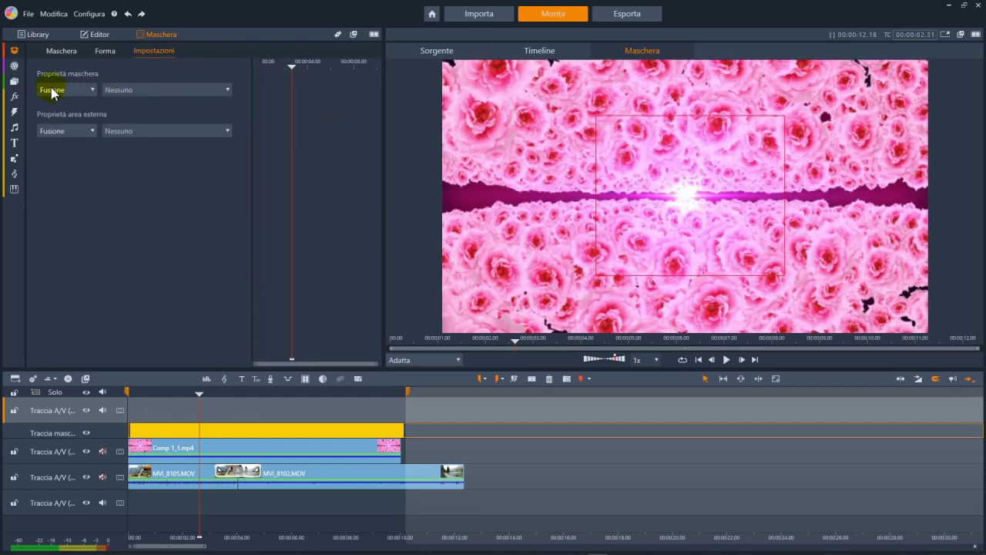
pyautogui.click(111, 94)
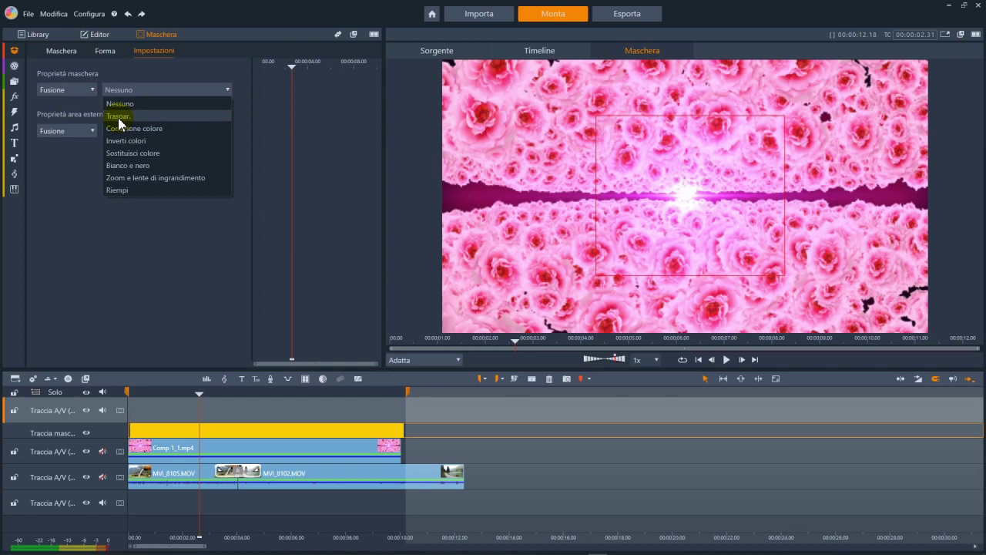
pyautogui.click(118, 117)
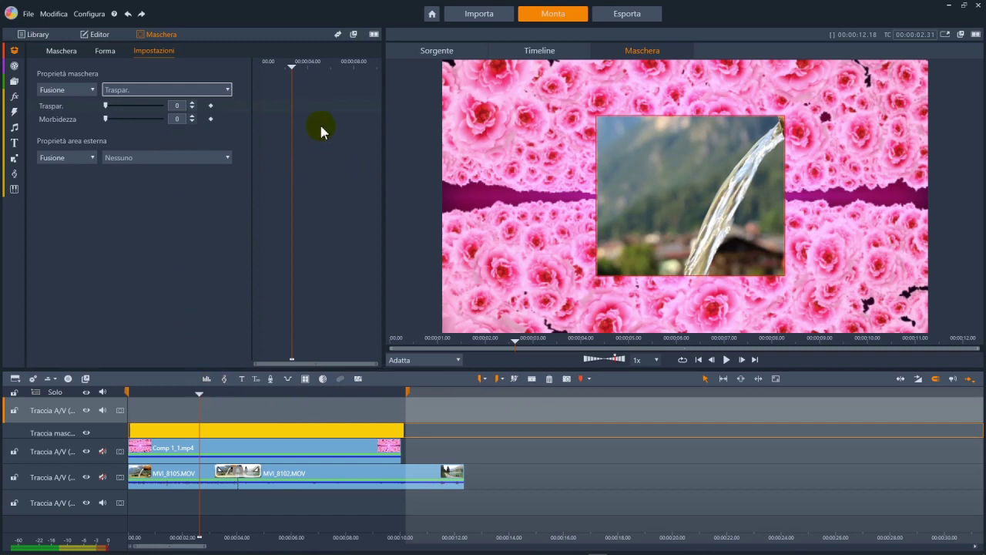
# Play the timeline from the start to preview the footage through the rectangular window in the roses.
pyautogui.click(154, 417)
pyautogui.click(42, 34)
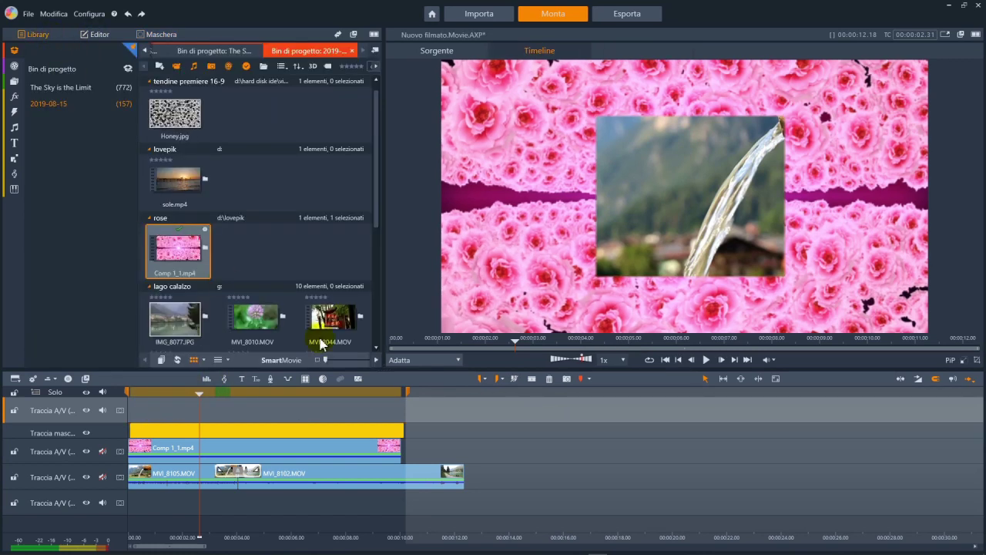
pyautogui.moveTo(199, 396); pyautogui.dragTo(116, 401)
pyautogui.click(690, 197)
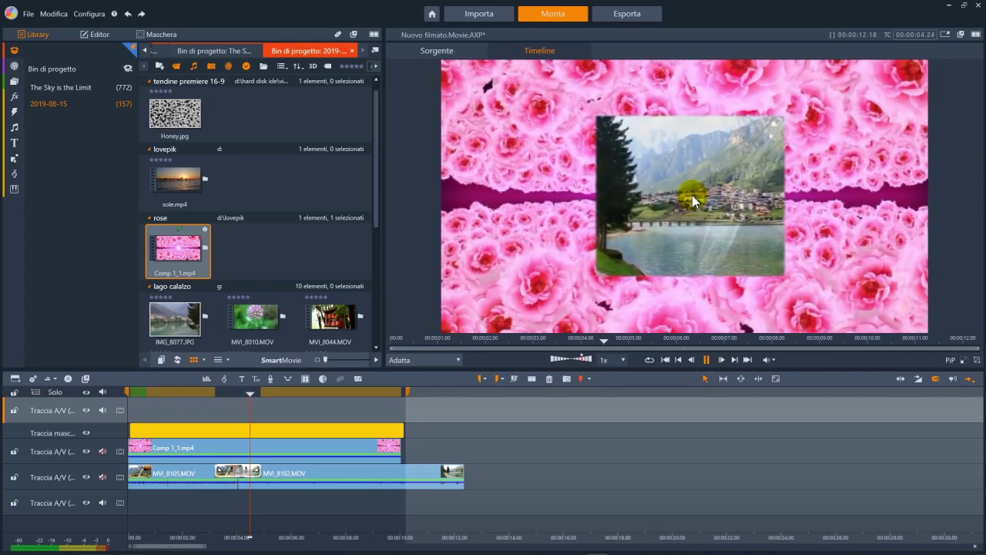
pyautogui.click(696, 244)
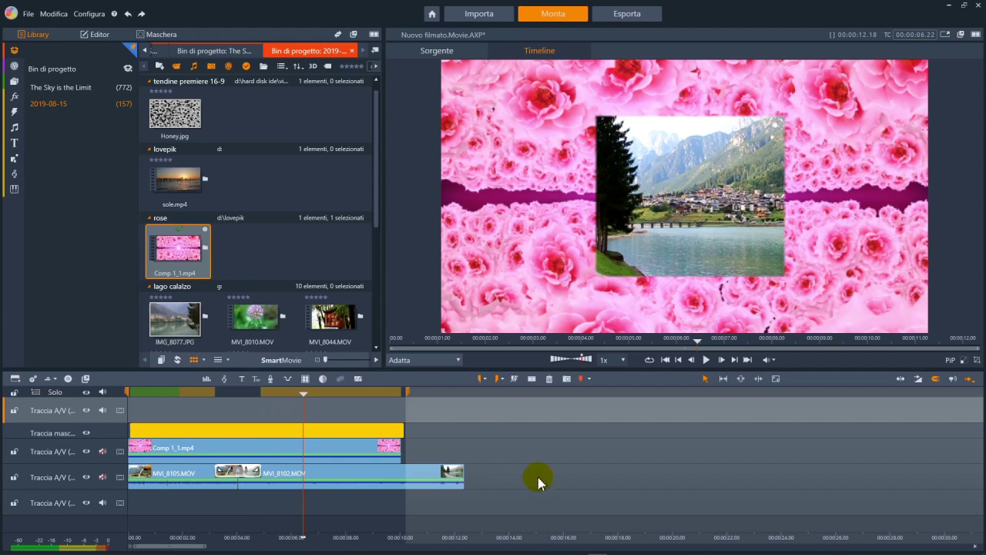
# Move the MVI_8105.MOV and MVI_8102.MOV clips along their track to start at about 00:00:16.17, clear of the masked rose clip.
pyautogui.click(290, 474)
pyautogui.moveTo(290, 474); pyautogui.dragTo(594, 472)
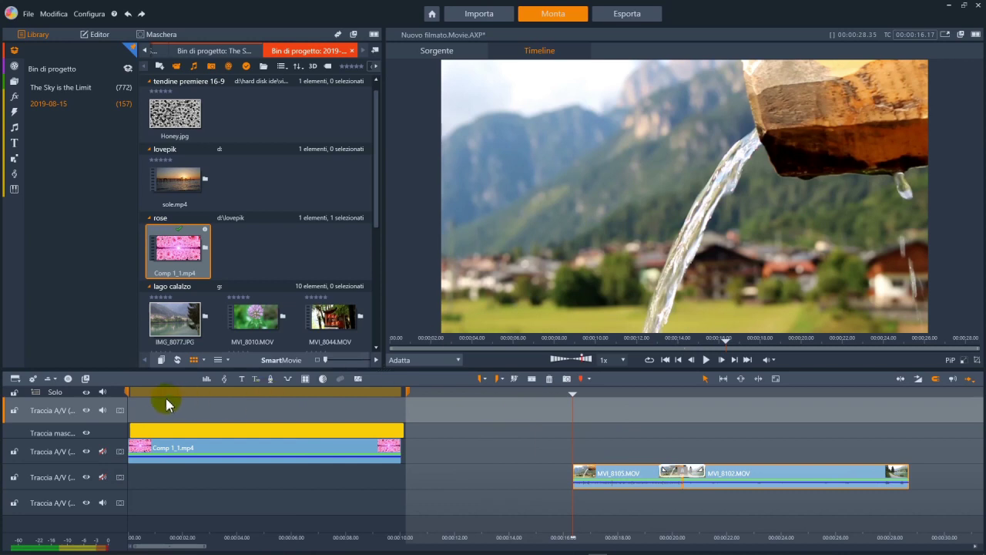
pyautogui.click(145, 393)
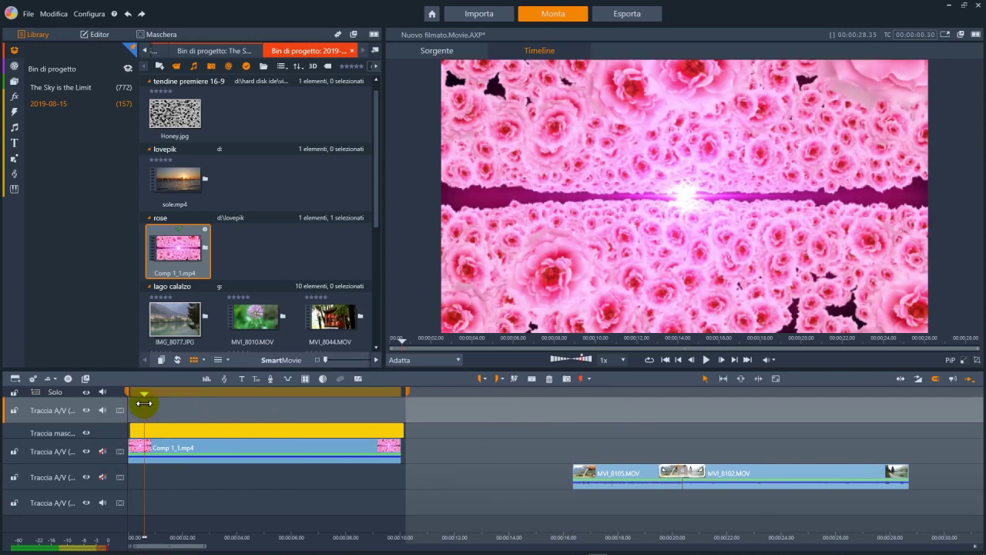
pyautogui.moveTo(165, 403); pyautogui.dragTo(250, 410)
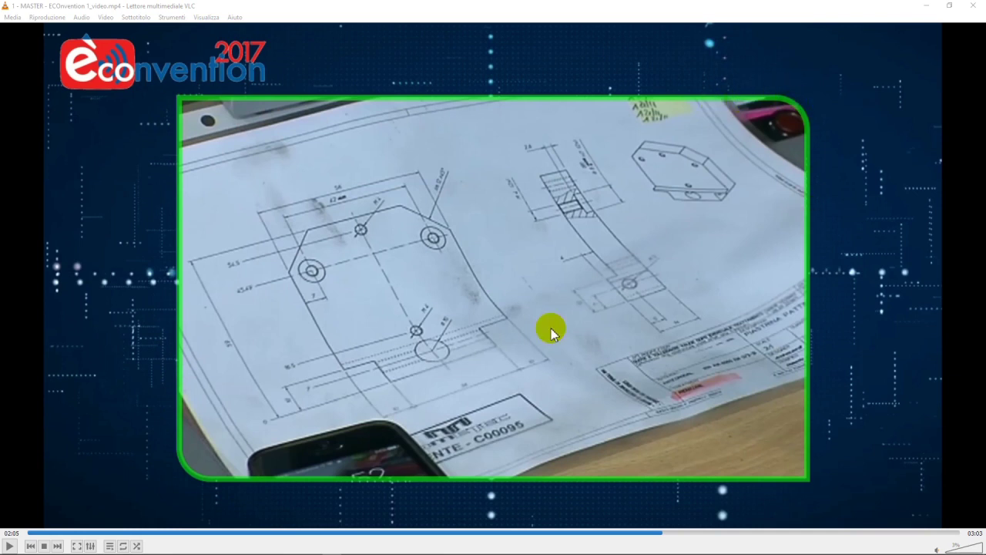
# Switch to VLC and play the ECOnvention 1 video to examine its framed footage over an animated background.
pyautogui.click(10, 546)
pyautogui.click(10, 546)
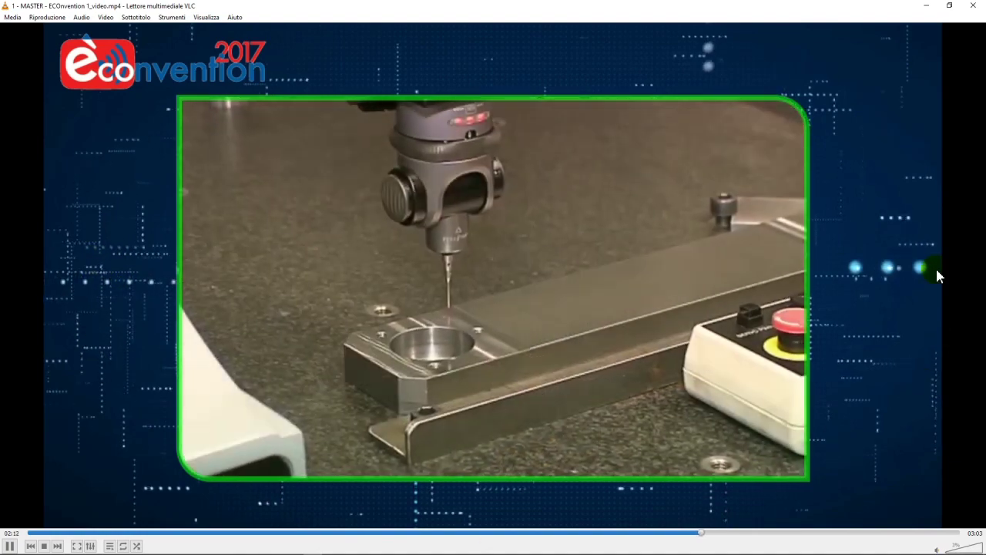
pyautogui.moveTo(9, 548)
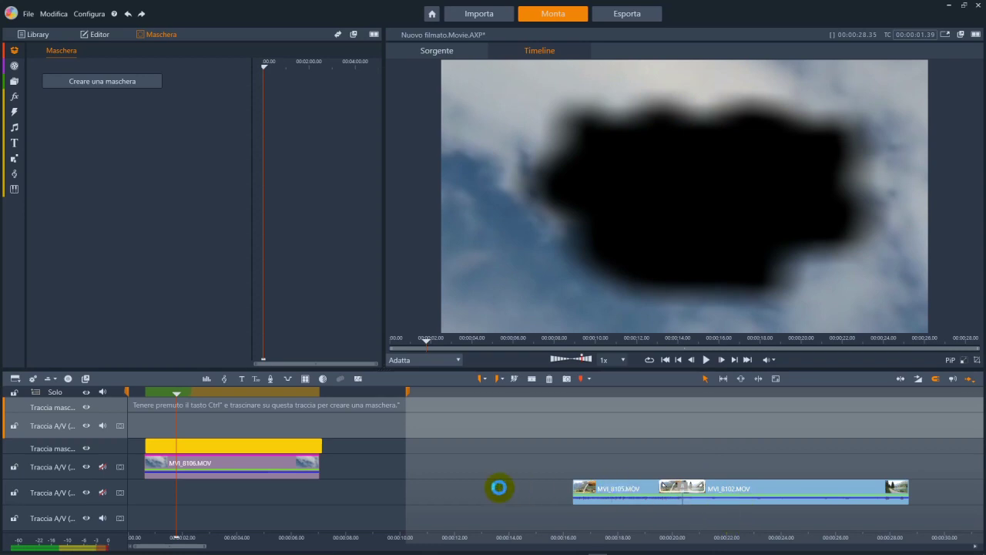
# Switch back to Pinnacle Studio, move MVI_8105.MOV and MVI_8102.MOV to the timeline start beneath MVI_8106.MOV, and preview the cloud frame.
pyautogui.click(178, 495)
pyautogui.press('Delete')
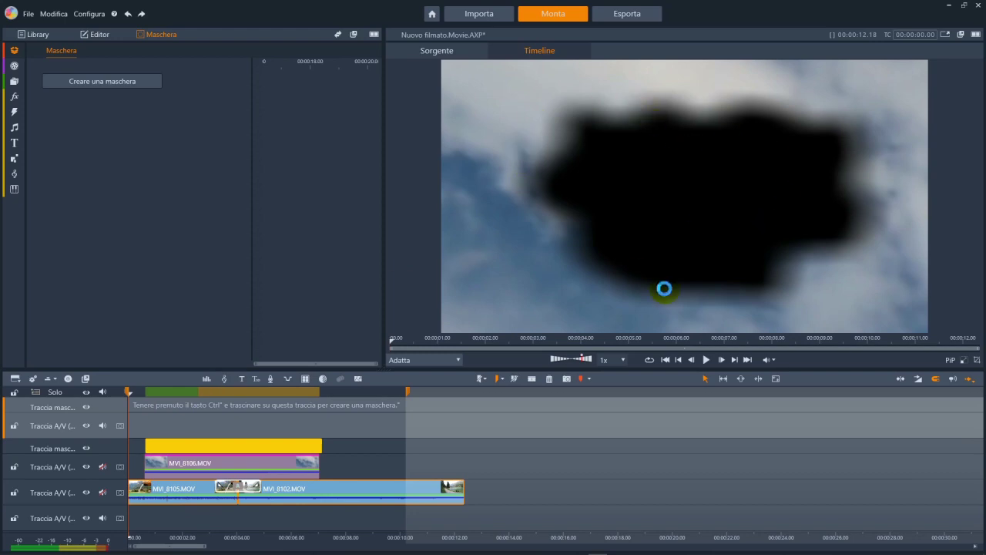
pyautogui.click(205, 412)
pyautogui.click(167, 393)
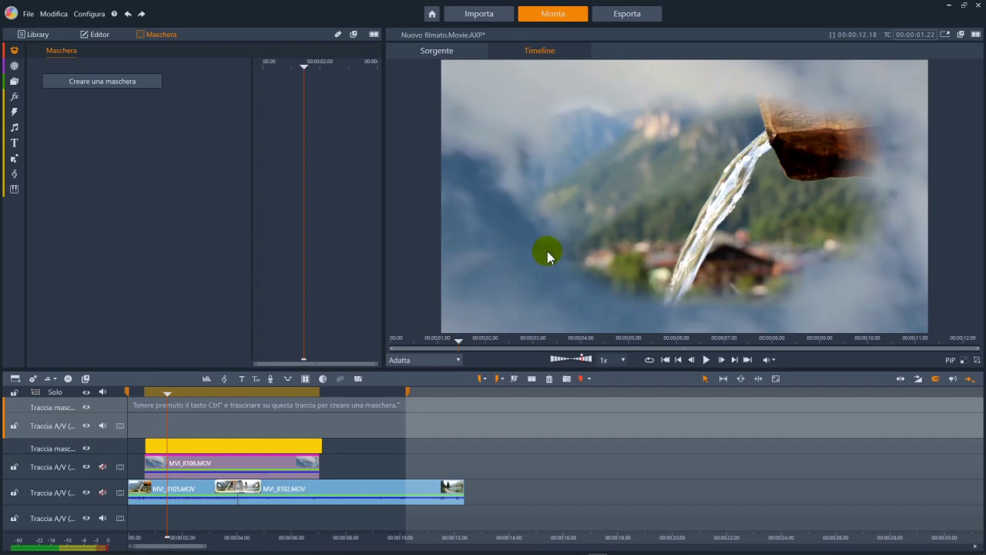
pyautogui.press('space')
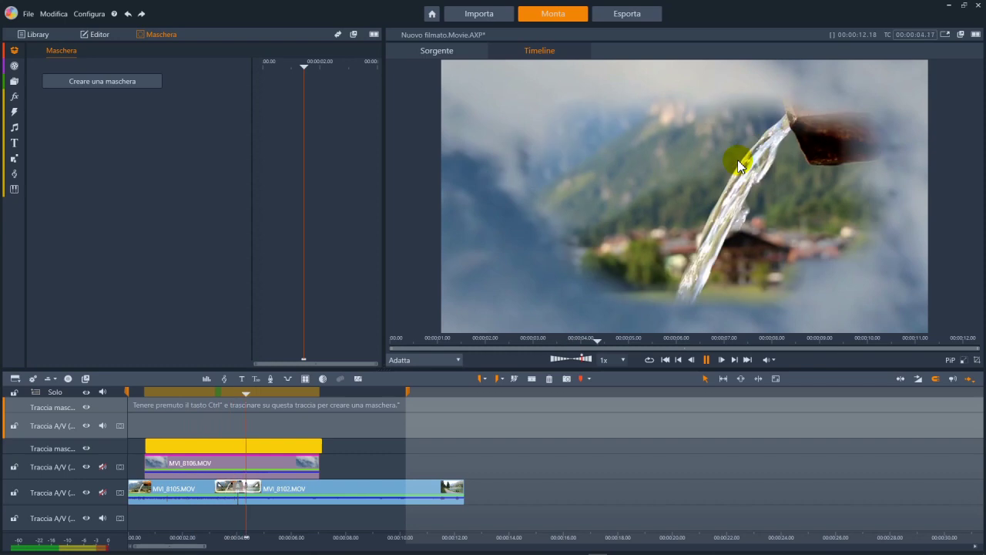
pyautogui.click(738, 166)
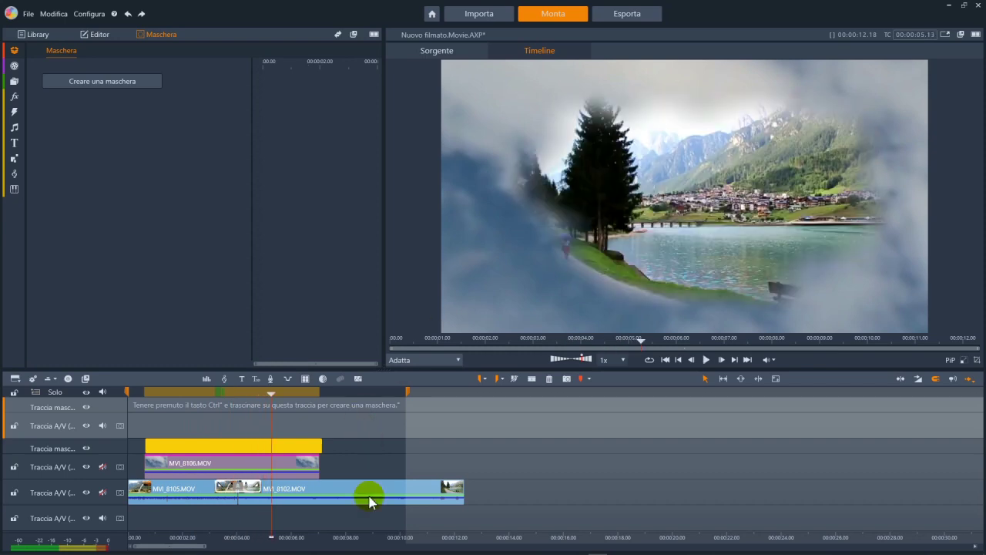
# Move the MVI_8105.MOV and MVI_8102.MOV clips out from under the cloud clip to start at about 00:00:13.18.
pyautogui.click(160, 497)
pyautogui.moveTo(525, 490); pyautogui.dragTo(526, 491)
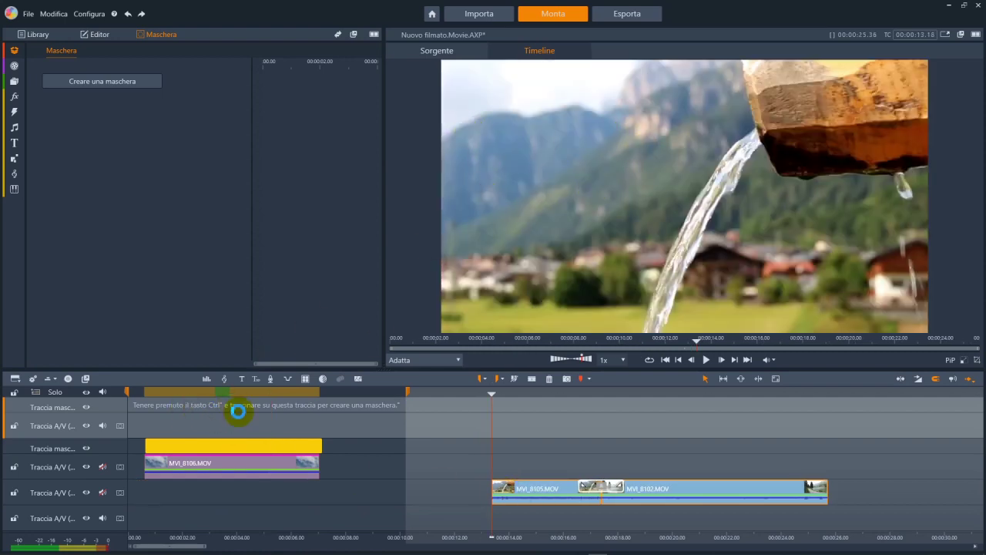
pyautogui.click(171, 409)
pyautogui.click(170, 391)
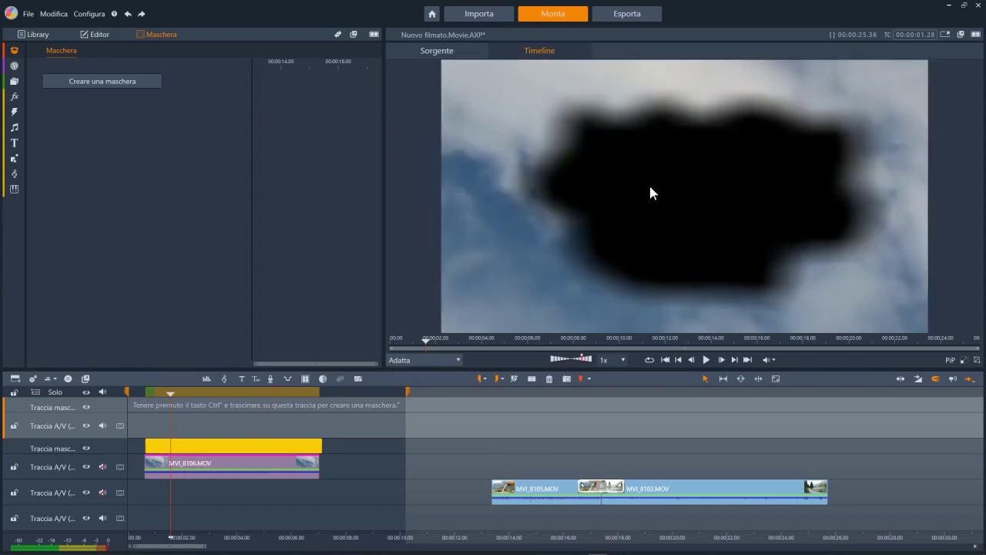
# Brush a transparent irregular mask about 83 by 81.7 across the middle of MVI_8106.MOV and set its Morbidezza to 44.
pyautogui.doubleClick(189, 447)
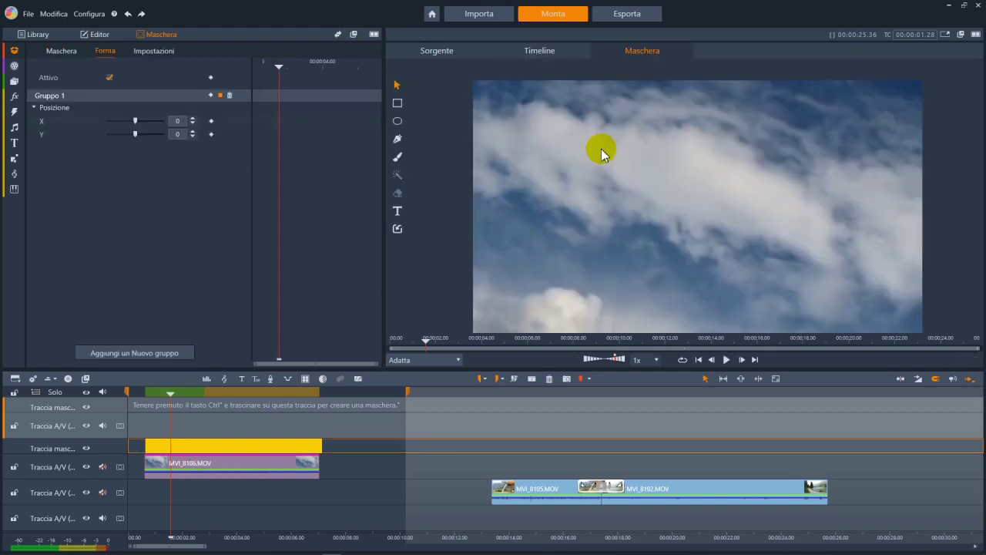
pyautogui.click(398, 160)
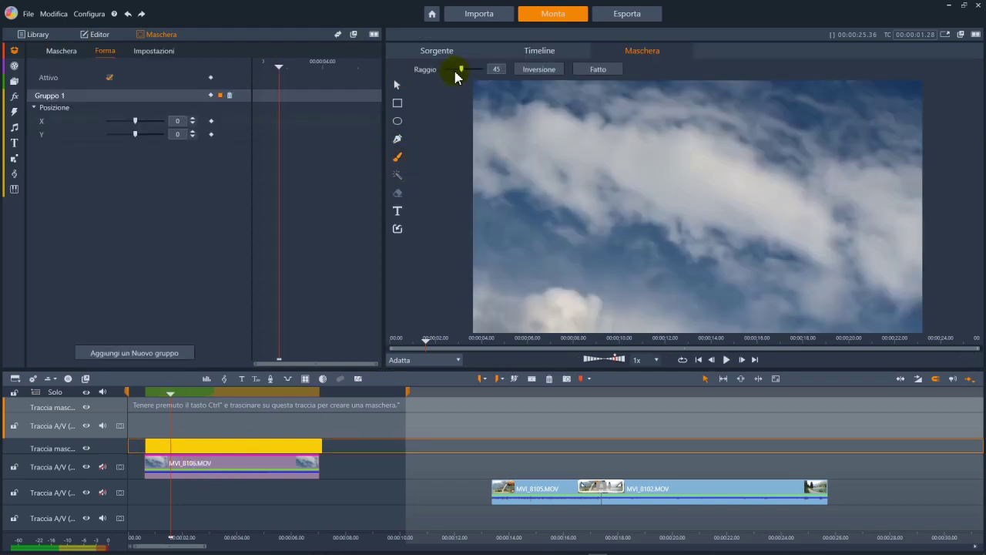
pyautogui.moveTo(691, 135)
pyautogui.mouseDown()
pyautogui.moveTo(693, 147)
pyautogui.moveTo(623, 138)
pyautogui.moveTo(546, 176)
pyautogui.moveTo(550, 259)
pyautogui.moveTo(639, 280)
pyautogui.moveTo(831, 278)
pyautogui.moveTo(866, 205)
pyautogui.moveTo(827, 155)
pyautogui.moveTo(709, 146)
pyautogui.moveTo(594, 172)
pyautogui.moveTo(623, 219)
pyautogui.moveTo(579, 214)
pyautogui.moveTo(588, 221)
pyautogui.moveTo(798, 171)
pyautogui.moveTo(619, 226)
pyautogui.moveTo(819, 213)
pyautogui.moveTo(798, 239)
pyautogui.moveTo(652, 253)
pyautogui.moveTo(741, 257)
pyautogui.moveTo(647, 258)
pyautogui.moveTo(807, 252)
pyautogui.moveTo(813, 229)
pyautogui.moveTo(813, 253)
pyautogui.moveTo(716, 216)
pyautogui.mouseUp()
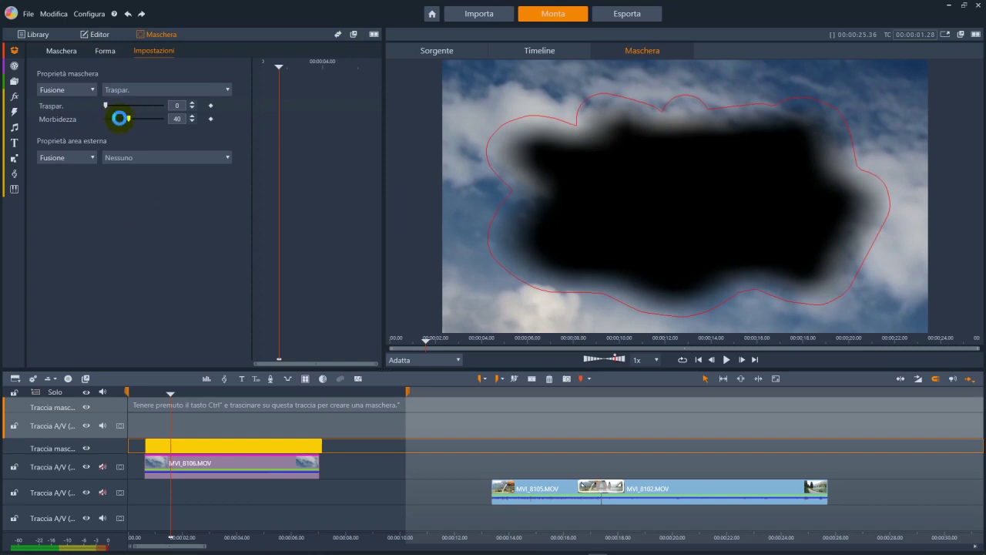
pyautogui.click(130, 118)
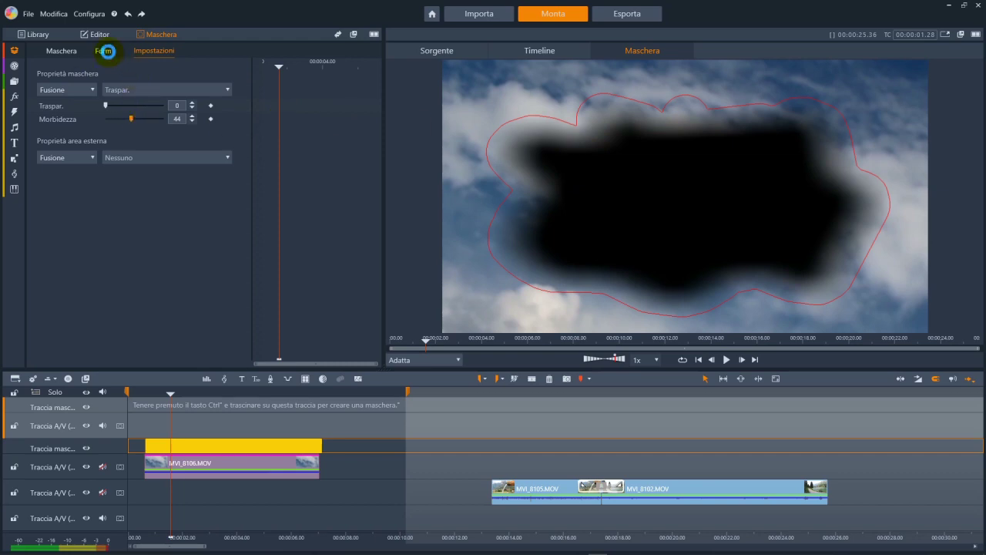
pyautogui.click(108, 52)
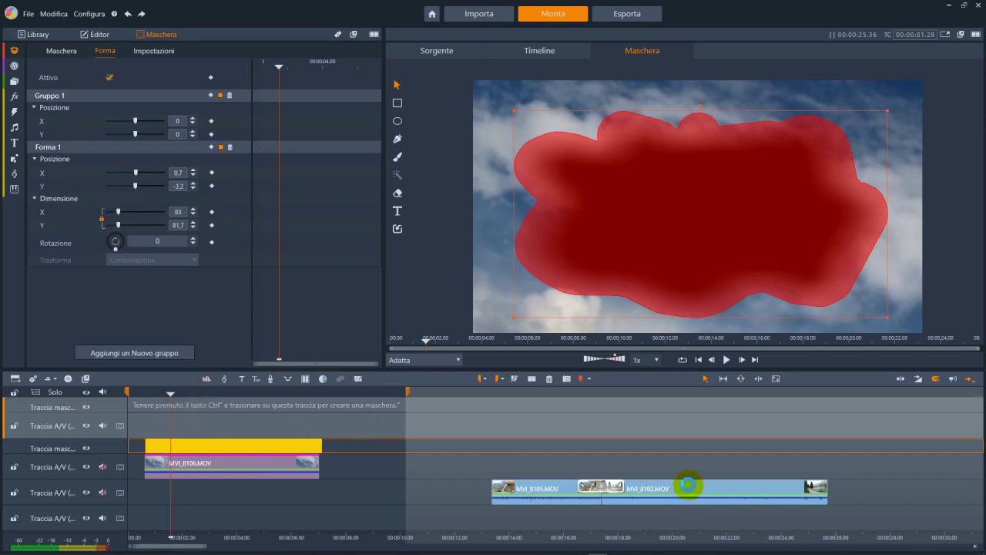
# Move the MVI_8102.MOV clip to the timeline start beneath the masked cloud clip.
pyautogui.moveTo(688, 484); pyautogui.dragTo(214, 487)
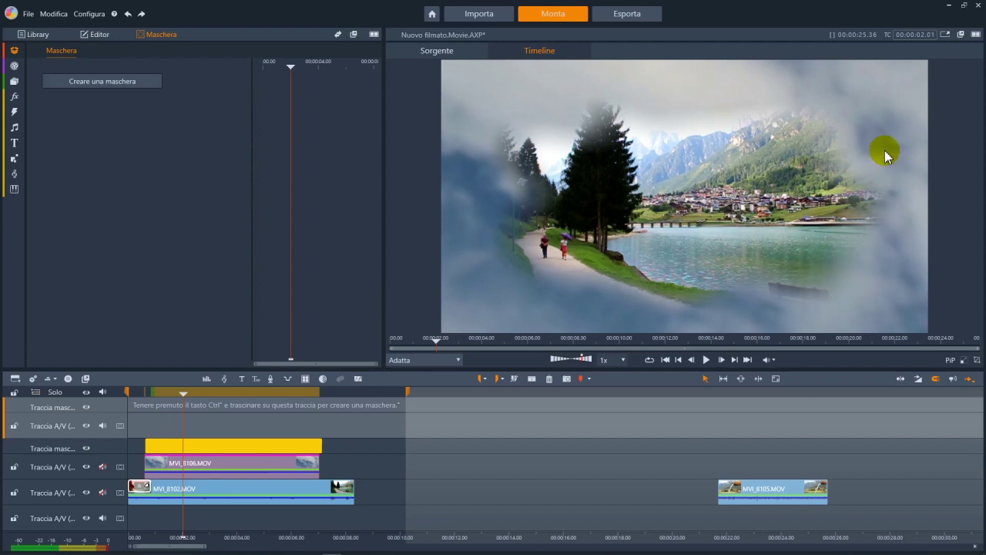
pyautogui.click(187, 394)
# Examine the soft edges of the cloud frame and play the composite from about 00:00:01.22.
pyautogui.click(474, 251)
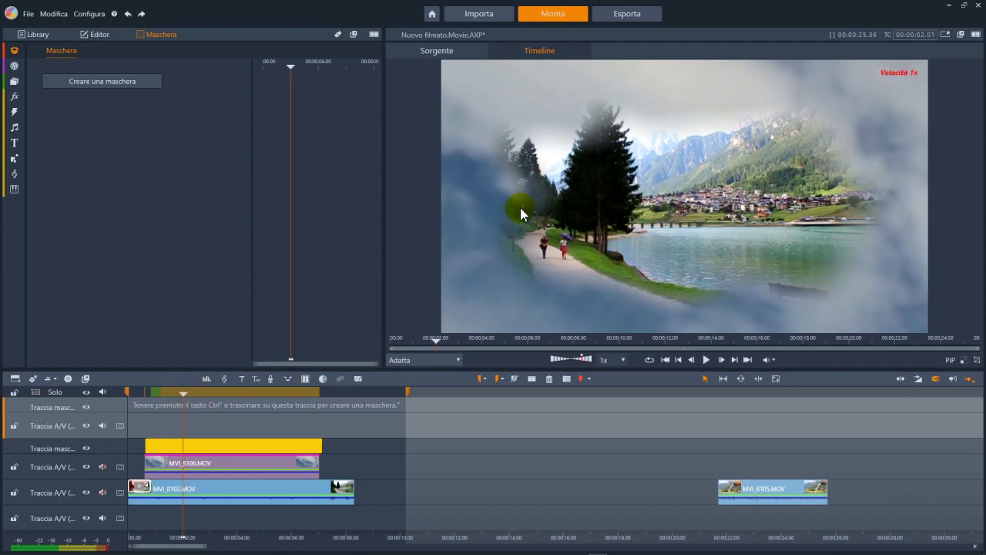
pyautogui.click(872, 111)
pyautogui.click(503, 212)
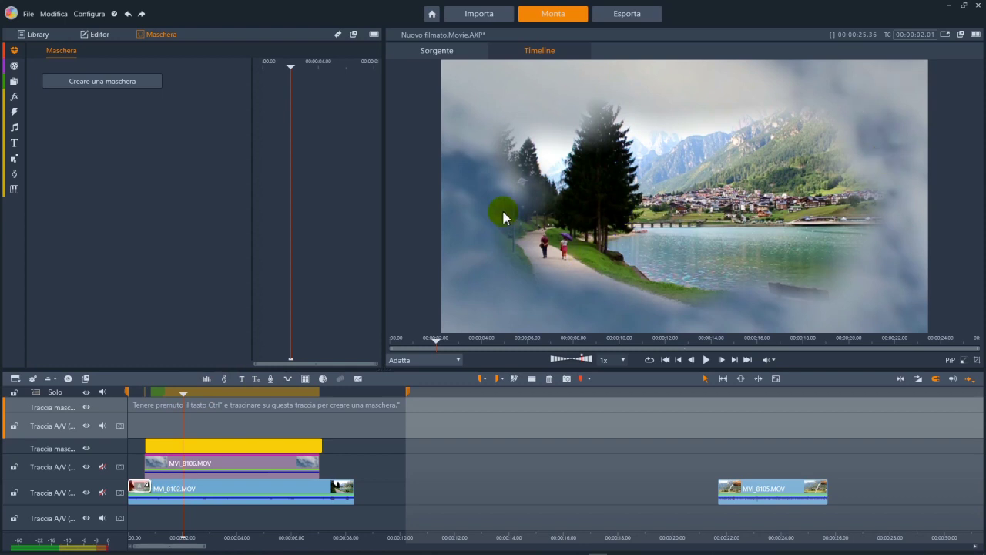
pyautogui.click(672, 168)
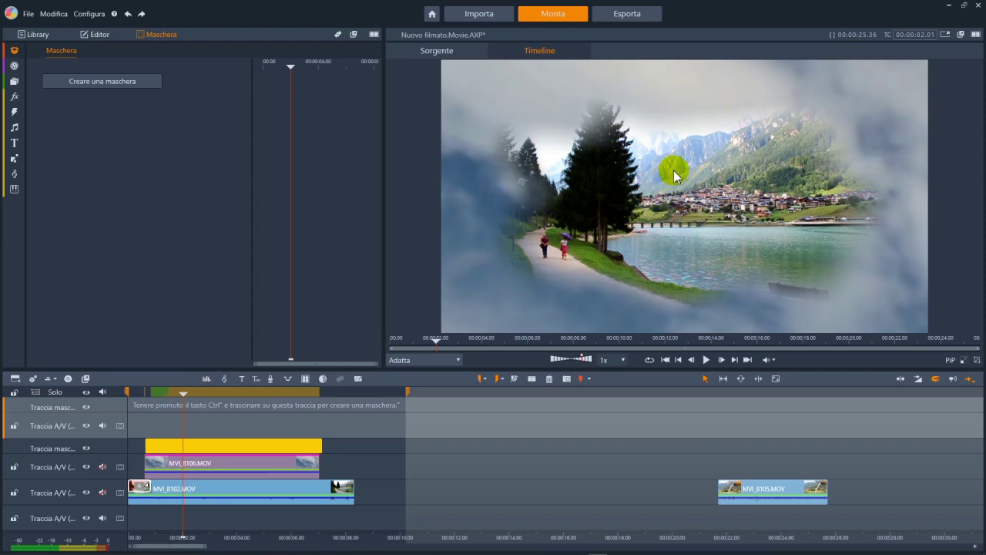
pyautogui.click(814, 262)
pyautogui.click(624, 298)
pyautogui.click(178, 418)
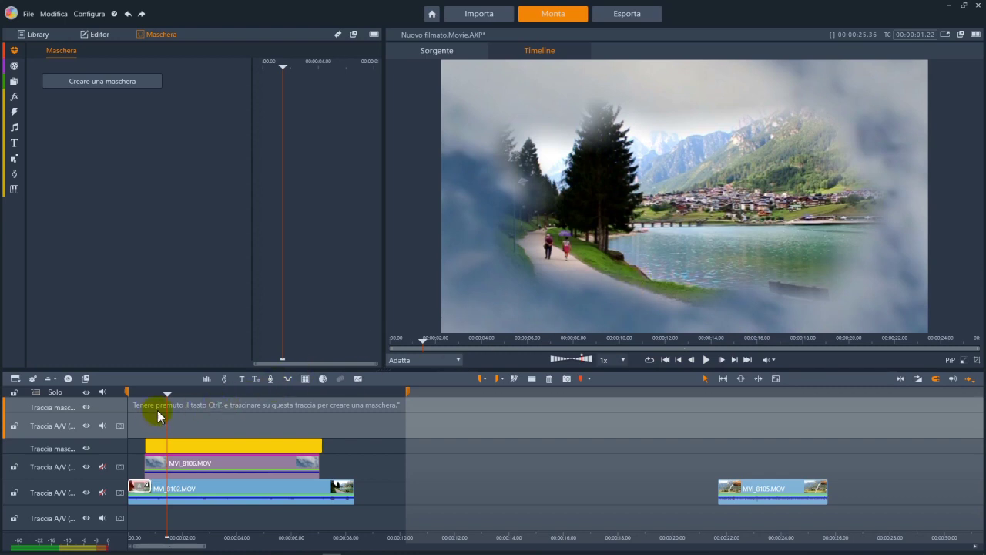
pyautogui.click(568, 309)
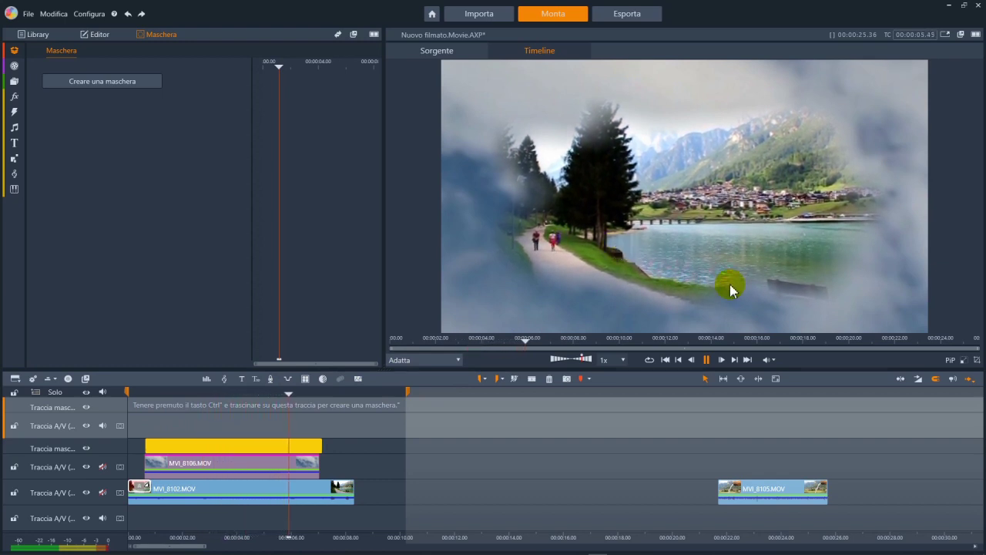
pyautogui.click(759, 301)
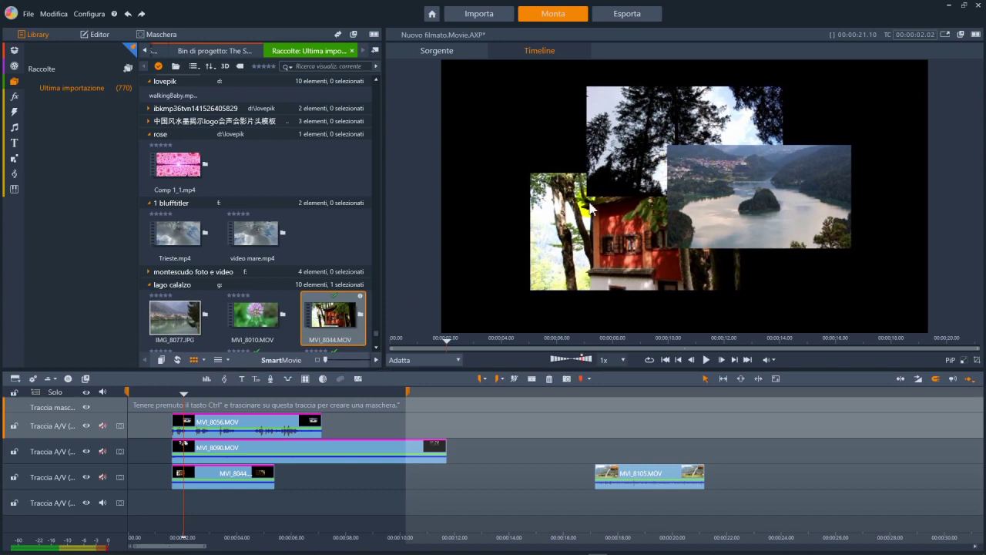
# Play the reduced, overlapping MVI_8056.MOV, MVI_8090.MOV and MVI_8044.MOV clips and review them on the timeline.
pyautogui.press('space')
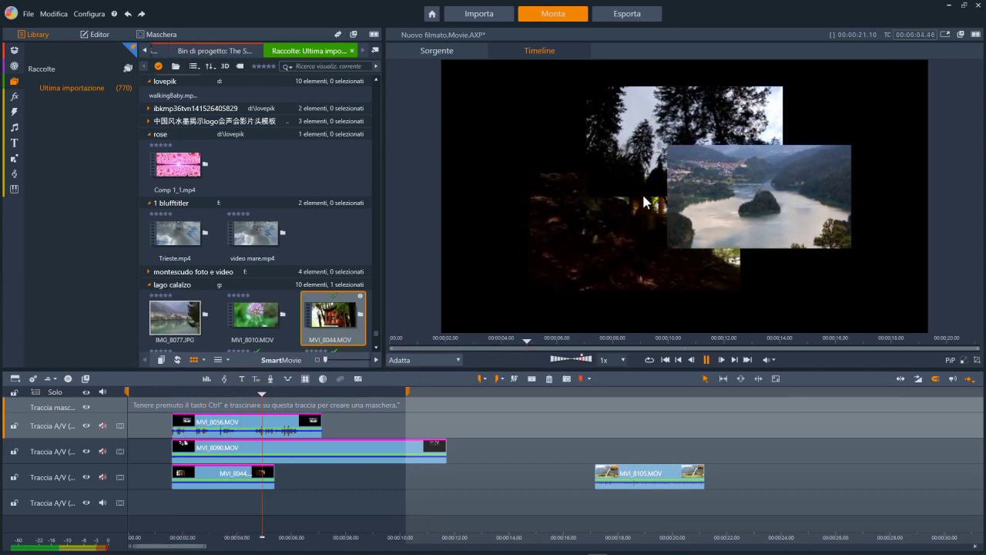
pyautogui.press('space')
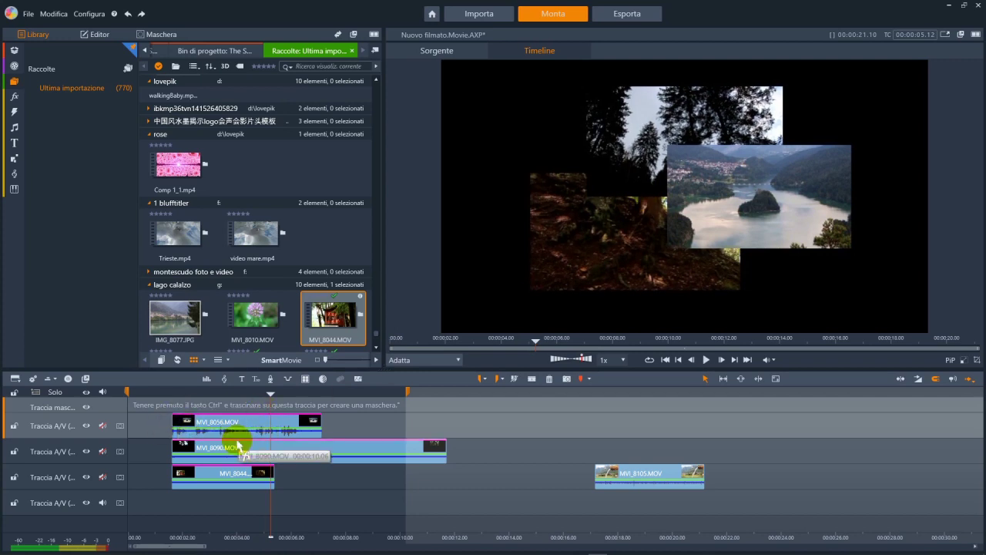
pyautogui.click(342, 449)
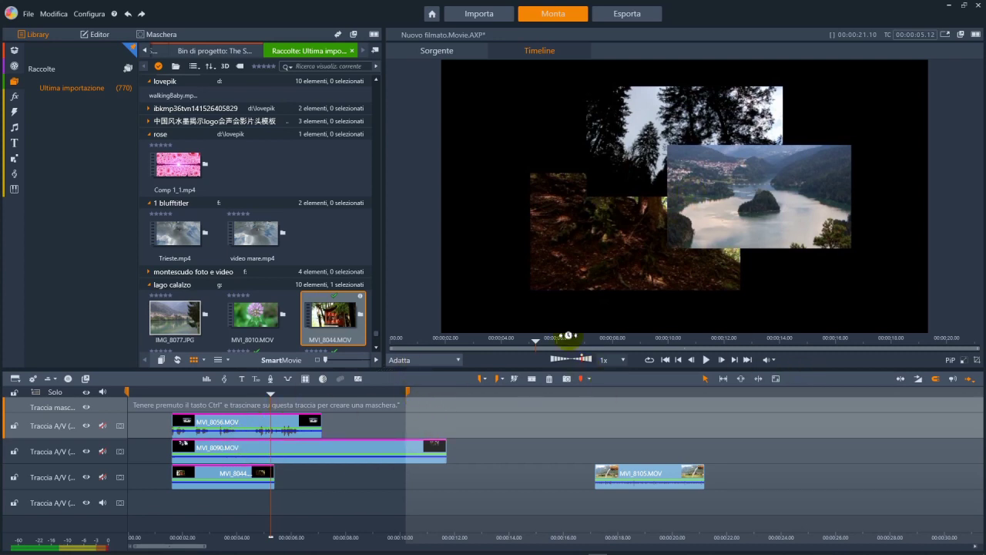
pyautogui.click(204, 421)
pyautogui.click(512, 468)
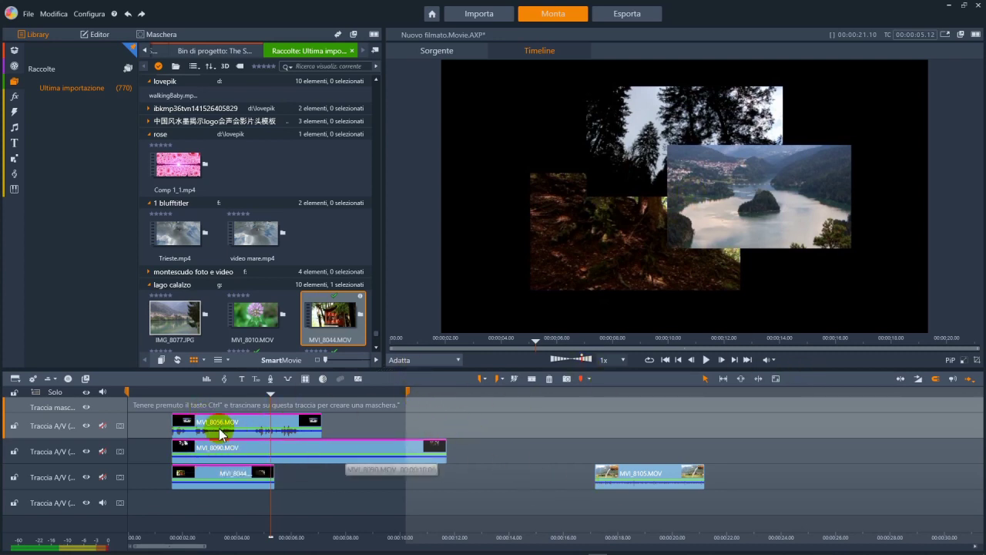
pyautogui.click(663, 484)
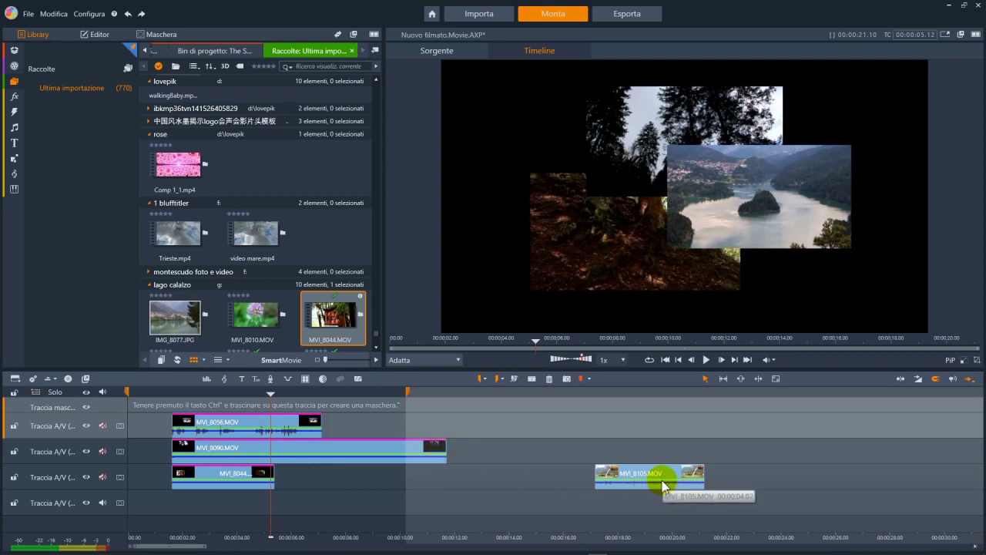
# Add Comp 1_1.mp4 to the track below the three overlapping clips and move it to start at about 00:00:09.30.
pyautogui.moveTo(177, 165); pyautogui.dragTo(183, 505)
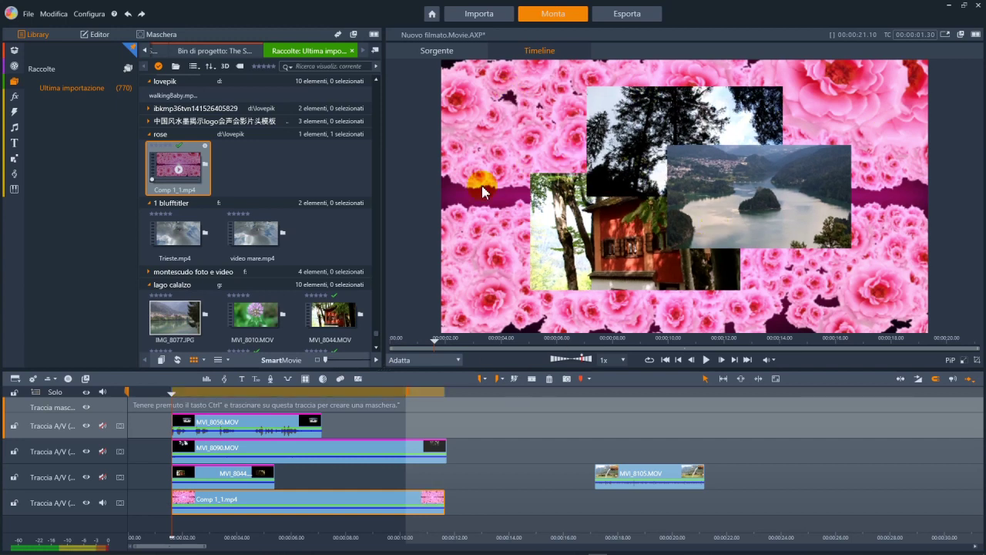
pyautogui.moveTo(292, 504); pyautogui.dragTo(510, 501)
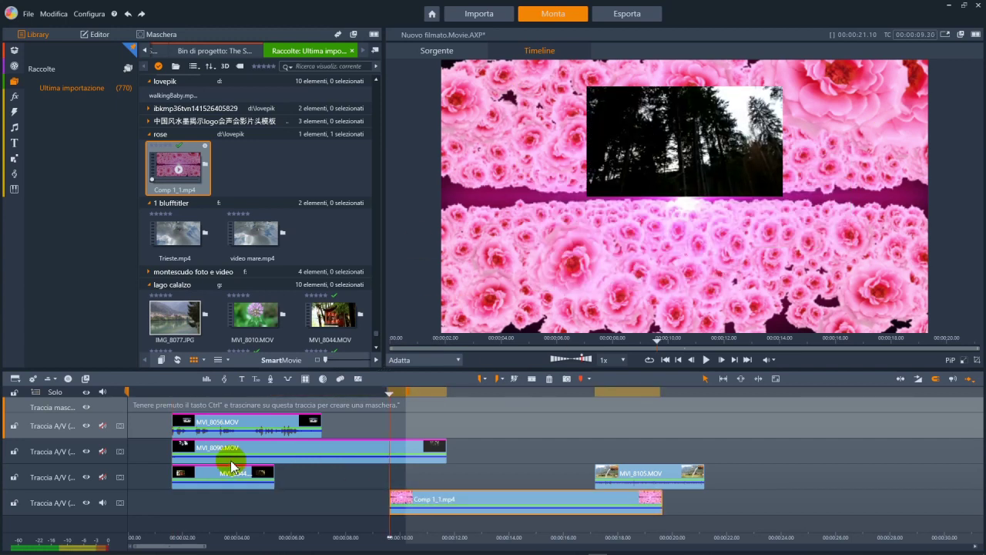
pyautogui.click(201, 398)
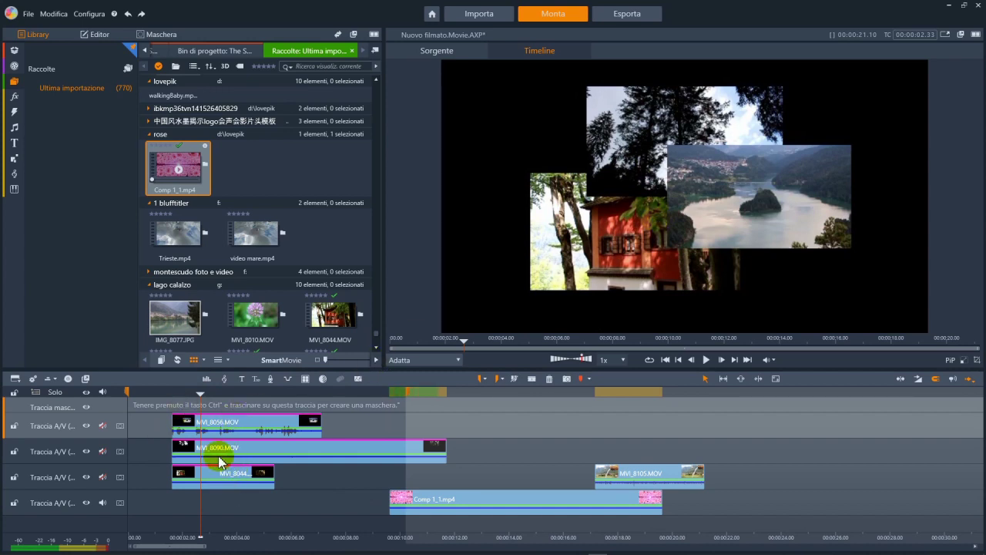
pyautogui.click(750, 235)
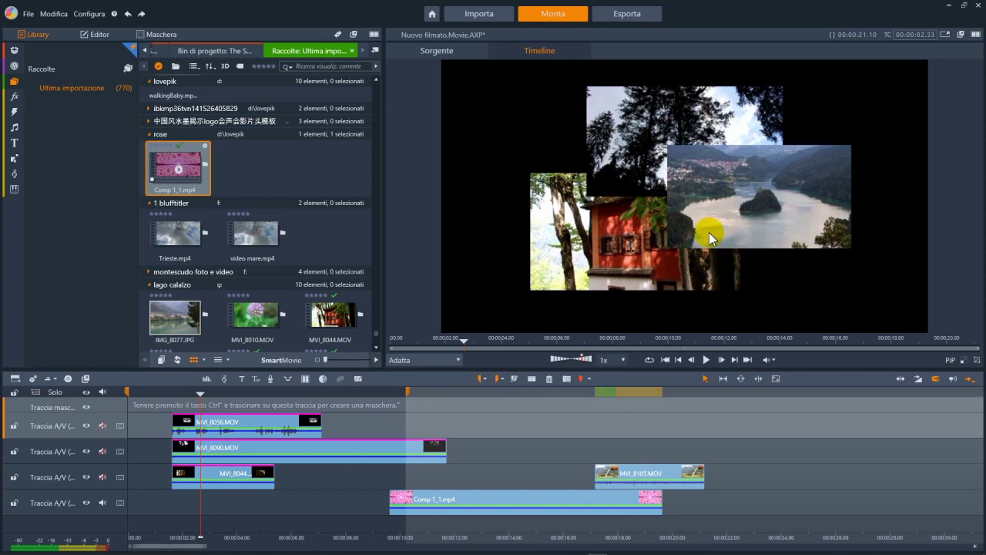